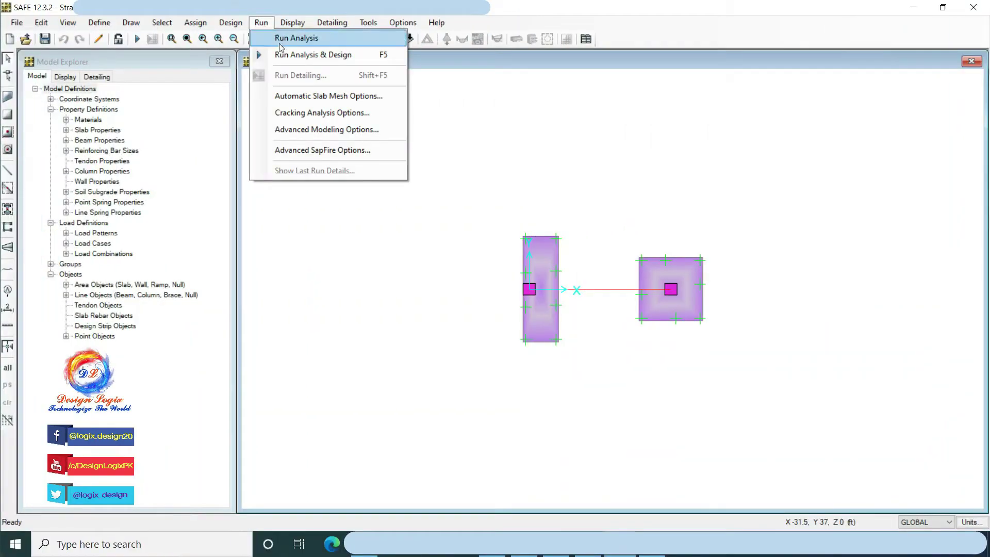
Run analysis and design, then plot the strap beam's UDCONU2 major moment diagram
left_click(313, 55)
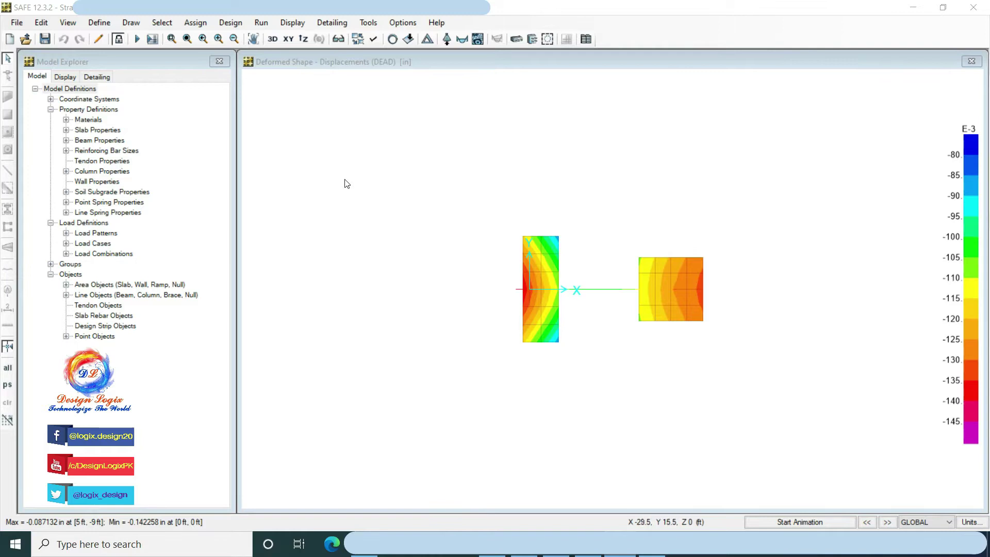
left_click(292, 23)
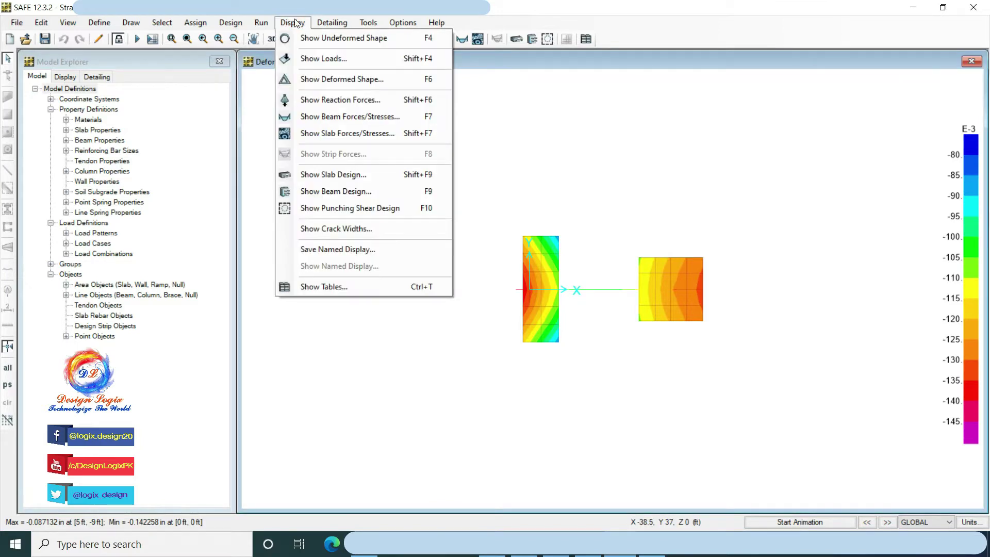
left_click(340, 116)
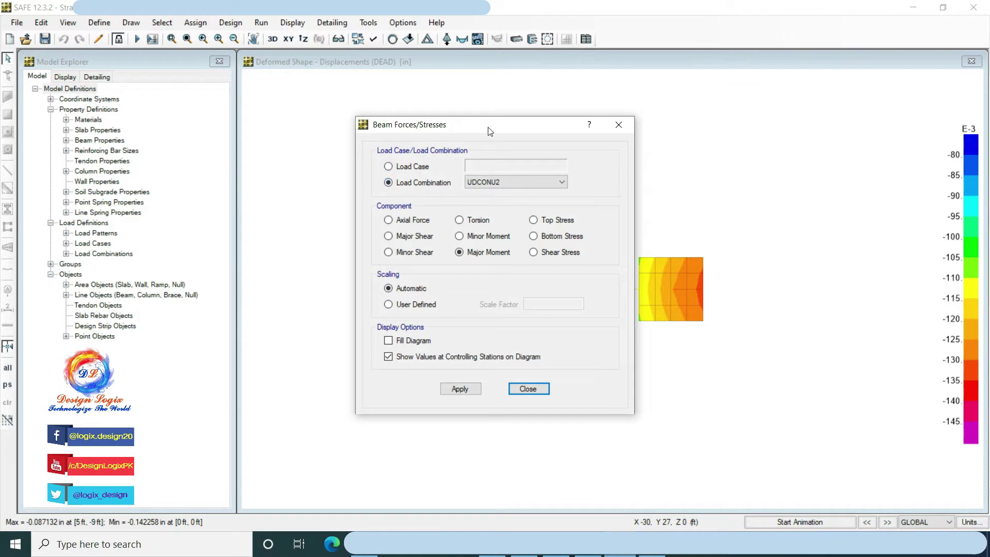
left_click_drag(499, 129, 336, 111)
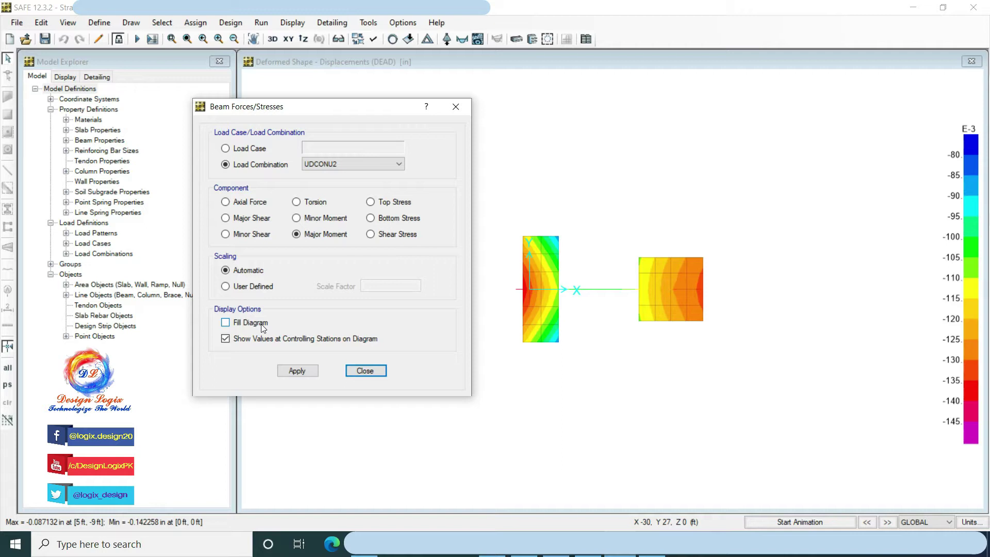
left_click(302, 372)
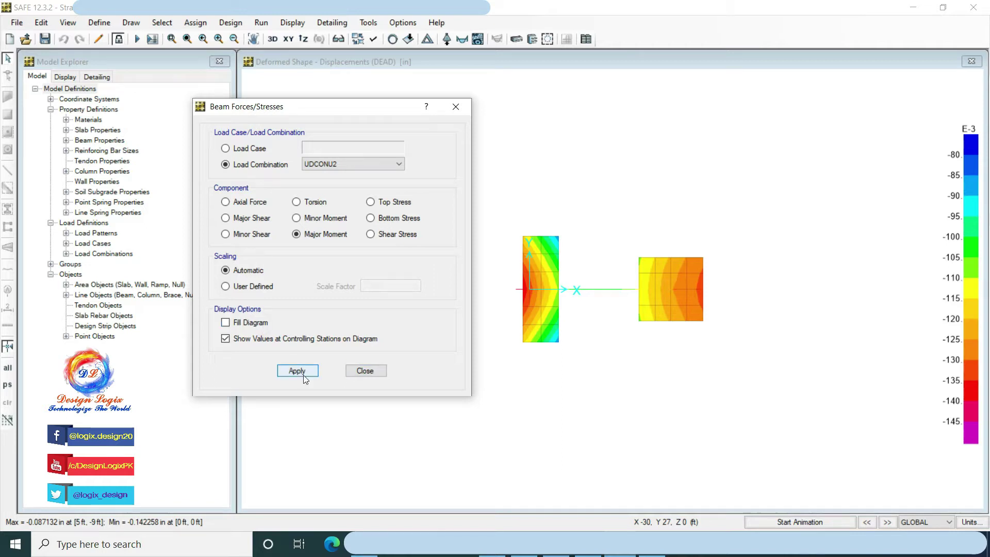
left_click(367, 371)
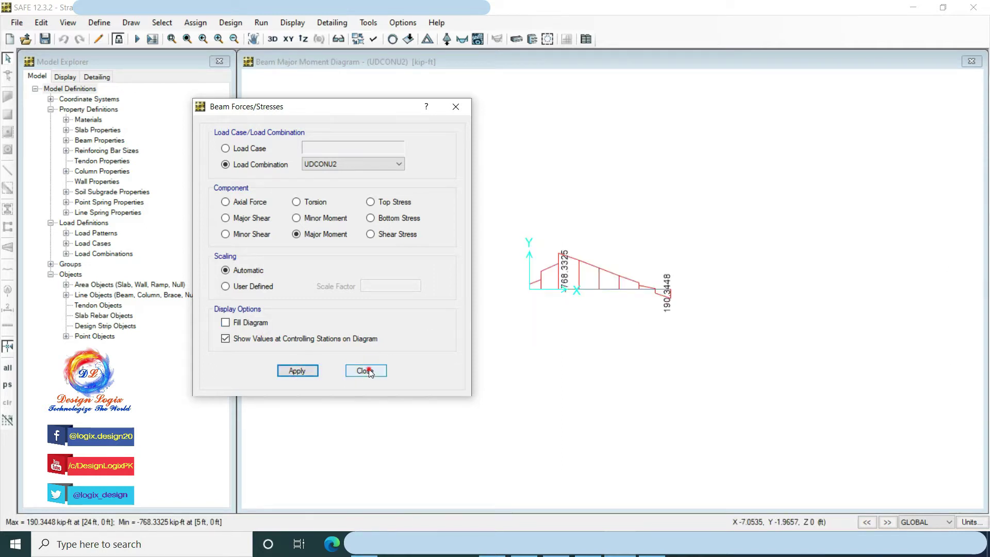
Inspect the strap beam's moment values (-768.3325 to 190.3448 kip-ft) and assigned properties
mouse_move(517, 298)
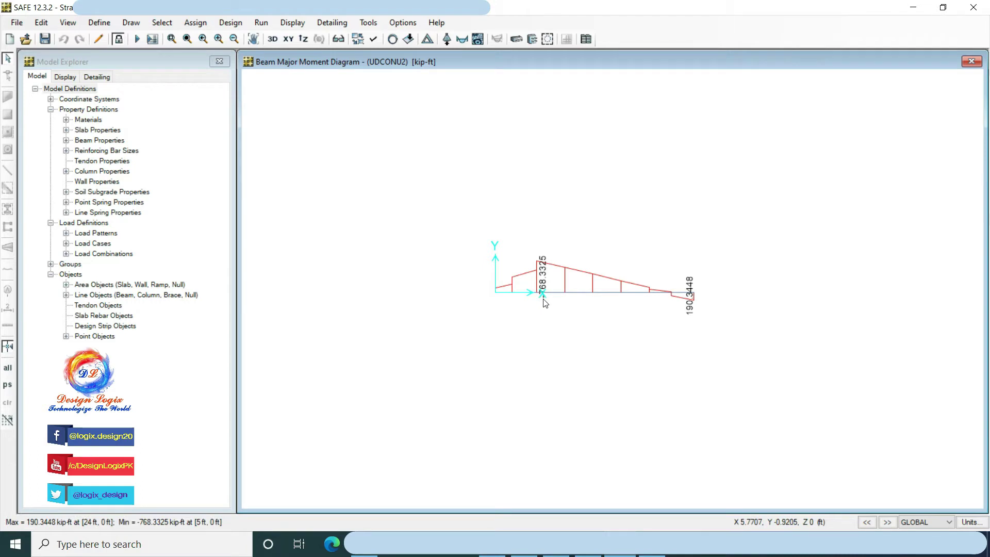
mouse_move(628, 298)
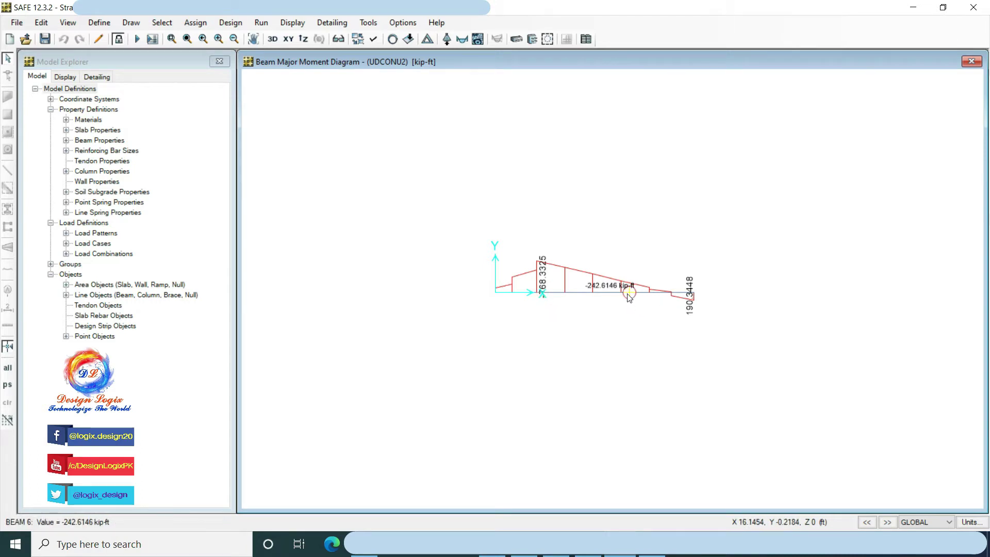
right_click(604, 292)
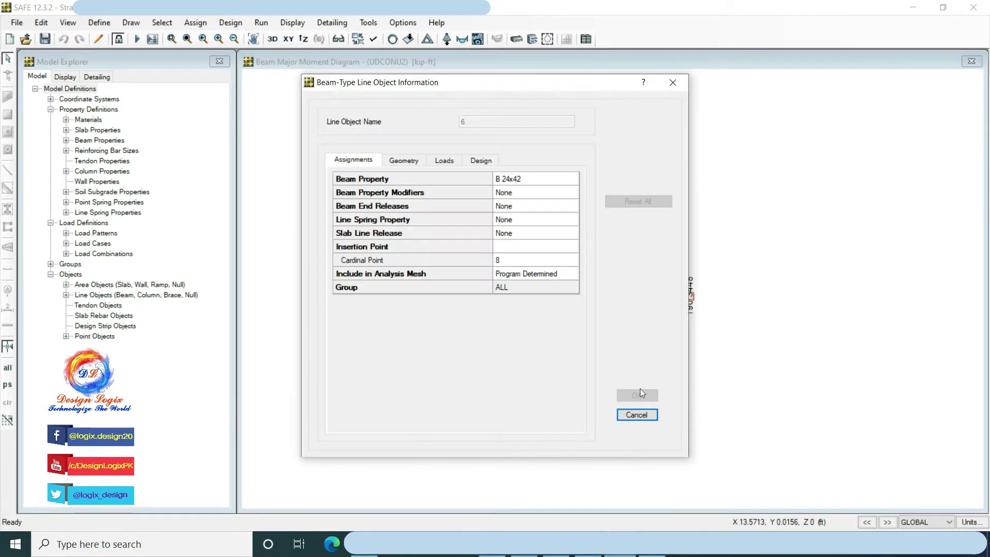
left_click(639, 392)
Switch the strap beam diagram to UDCONU2 major shear
mouse_move(576, 298)
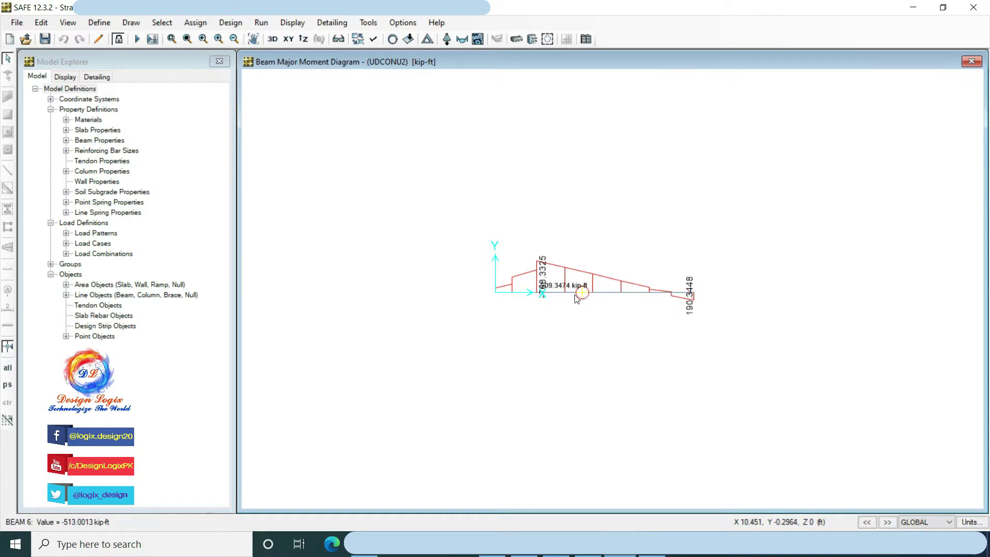
left_click(295, 23)
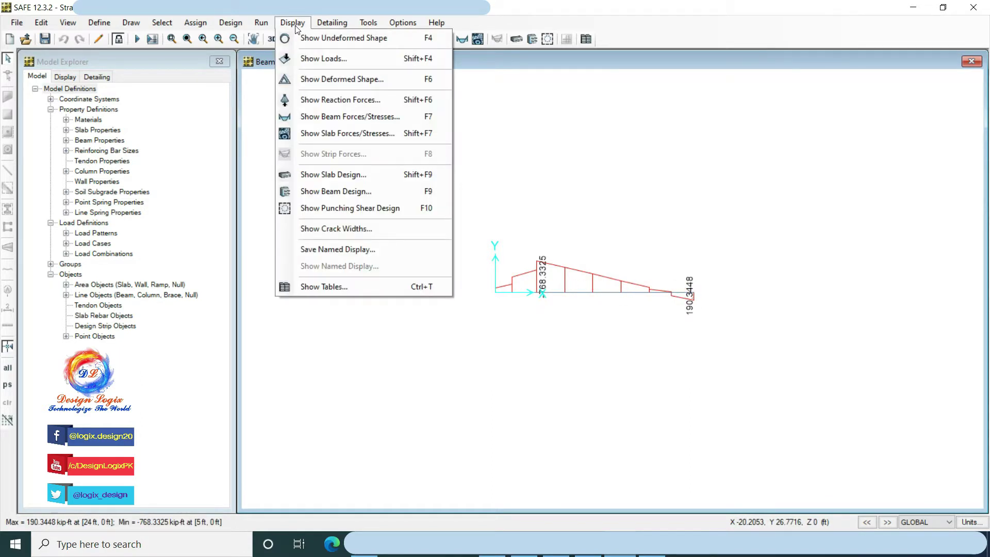
left_click(331, 118)
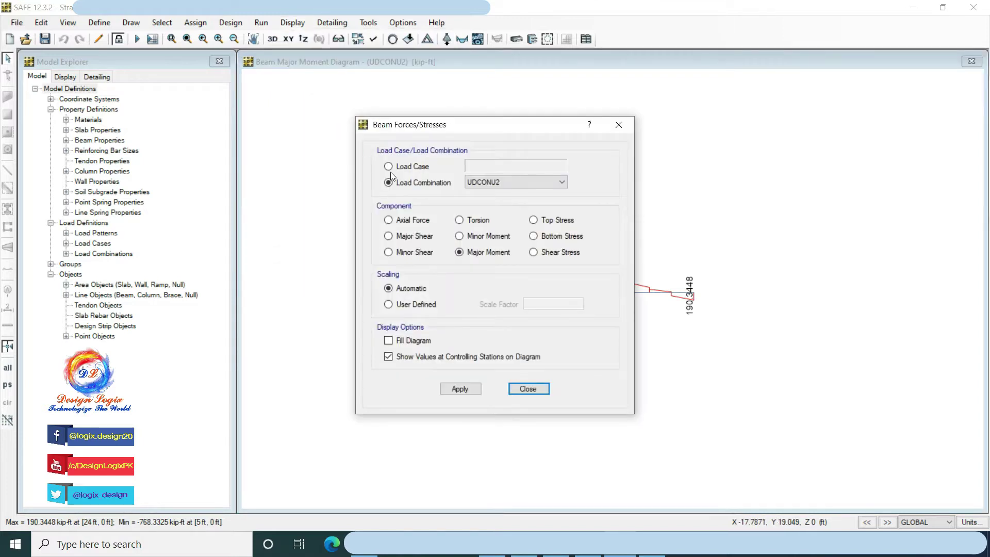
left_click(420, 237)
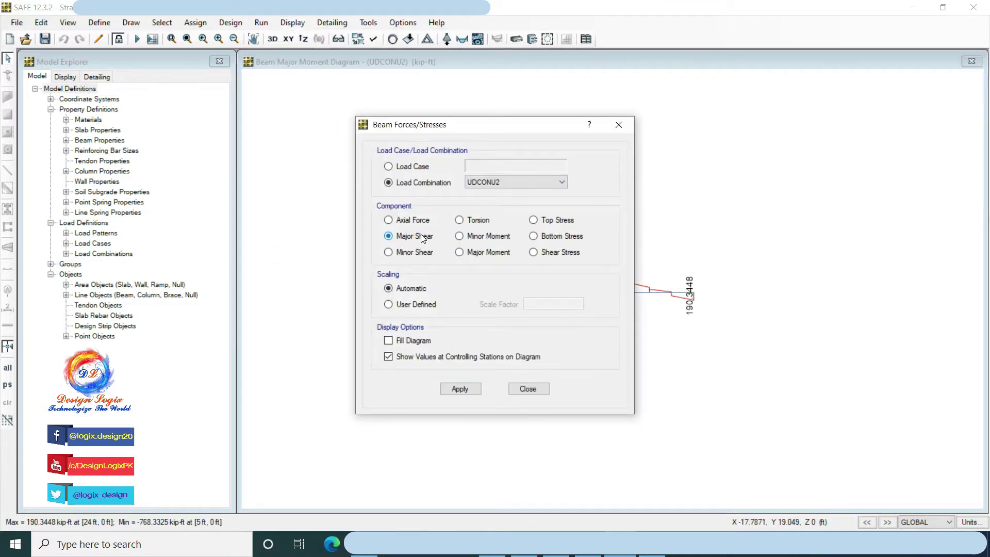
left_click(459, 389)
left_click(528, 389)
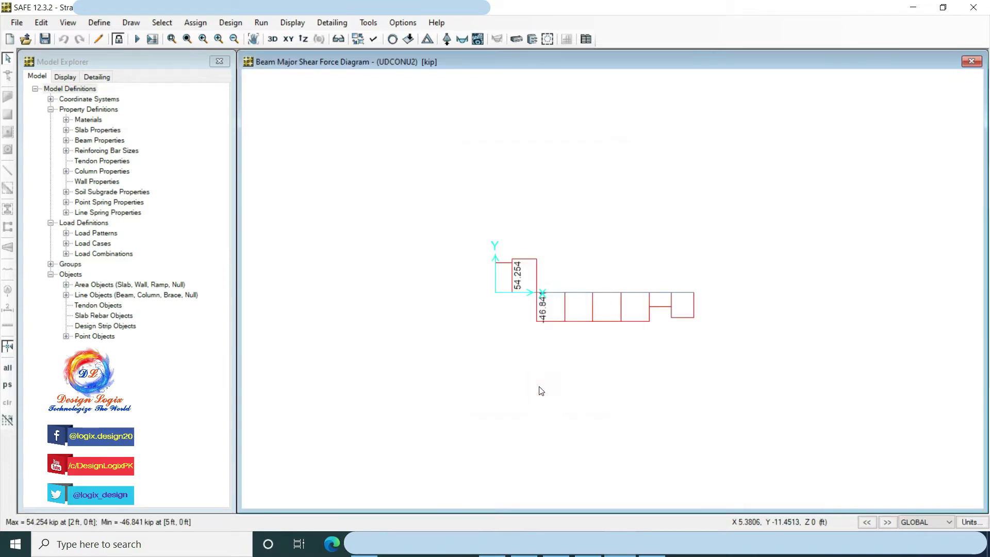
Read the 54.254 kip peak and -46.841 kip joint shears, then restore the plain plan view
left_click(515, 293)
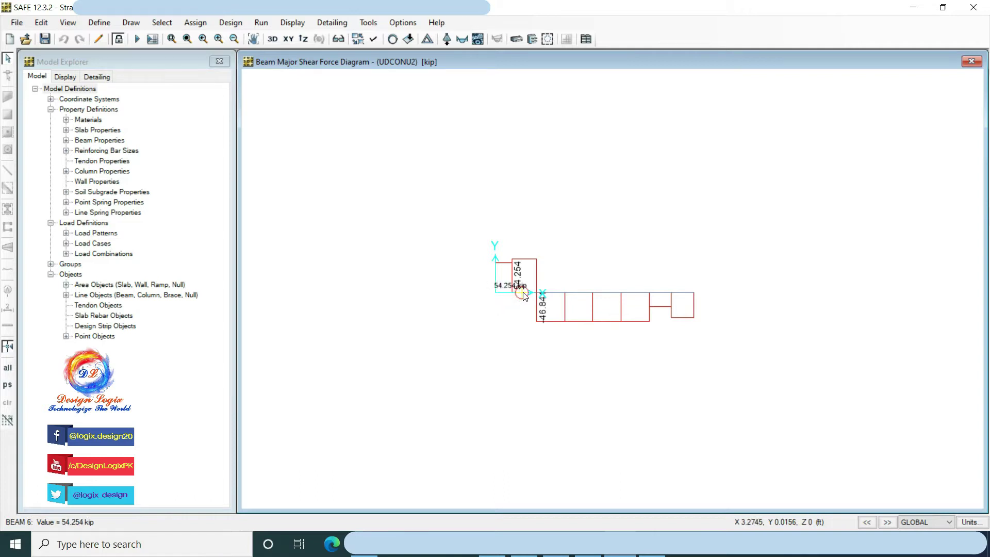
left_click(546, 292)
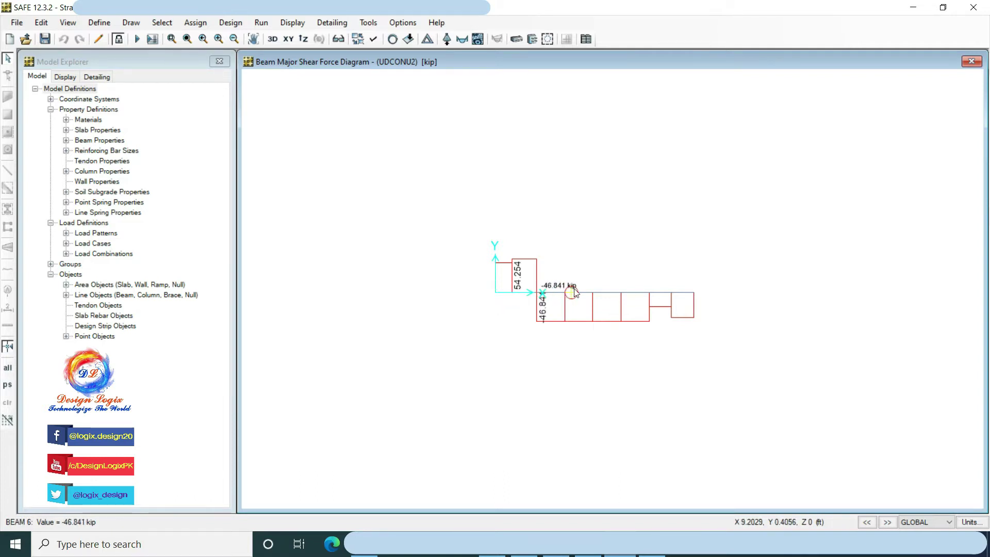
mouse_move(689, 294)
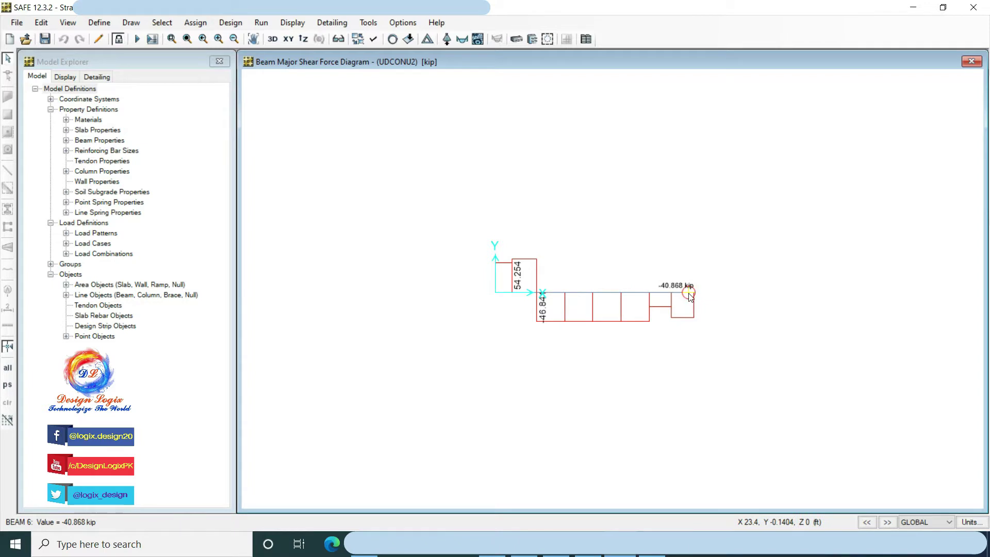
left_click(195, 22)
left_click(310, 214)
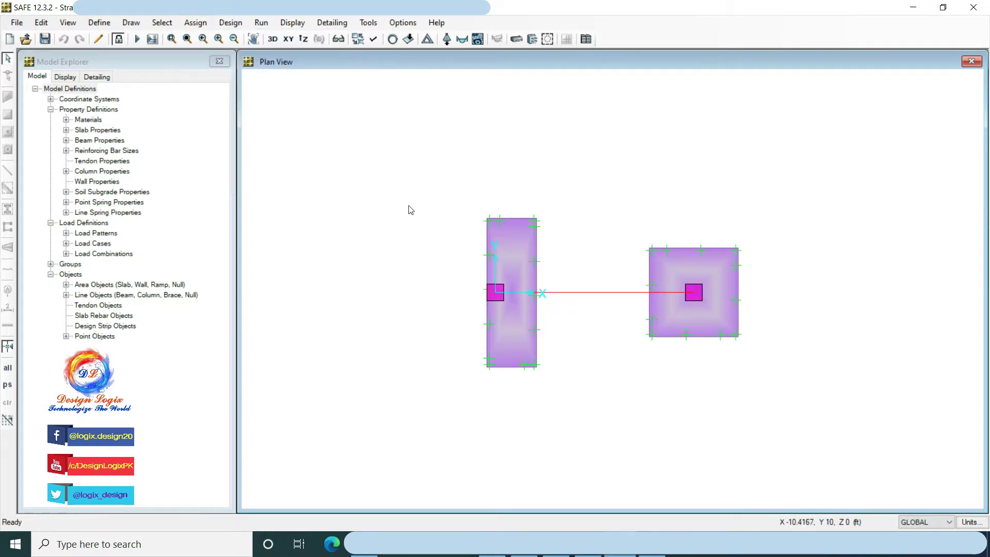
Plot UDCONU2 slab resultant M11 contours on both footings, reading 228.3242 to -117.5555 kip-ft/ft
left_click(297, 25)
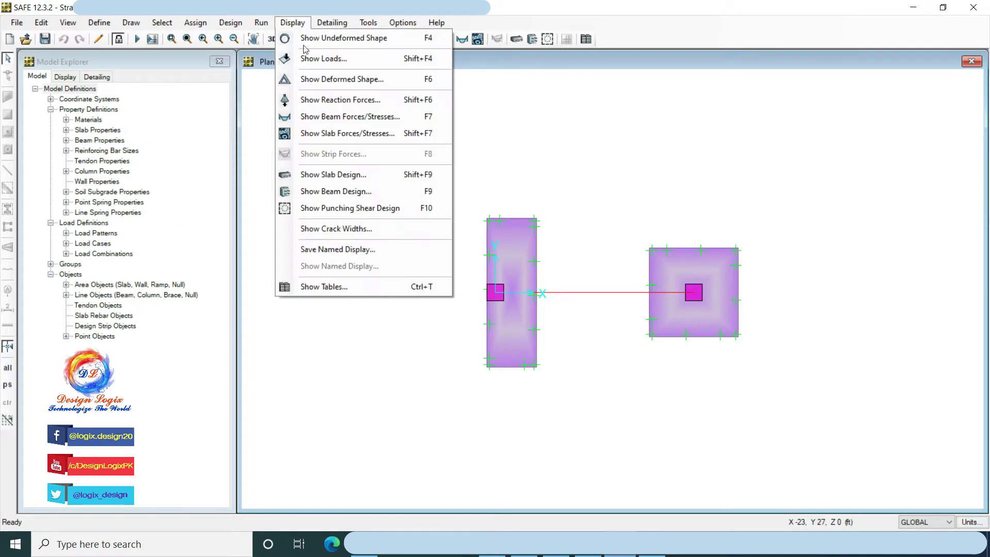
left_click(358, 133)
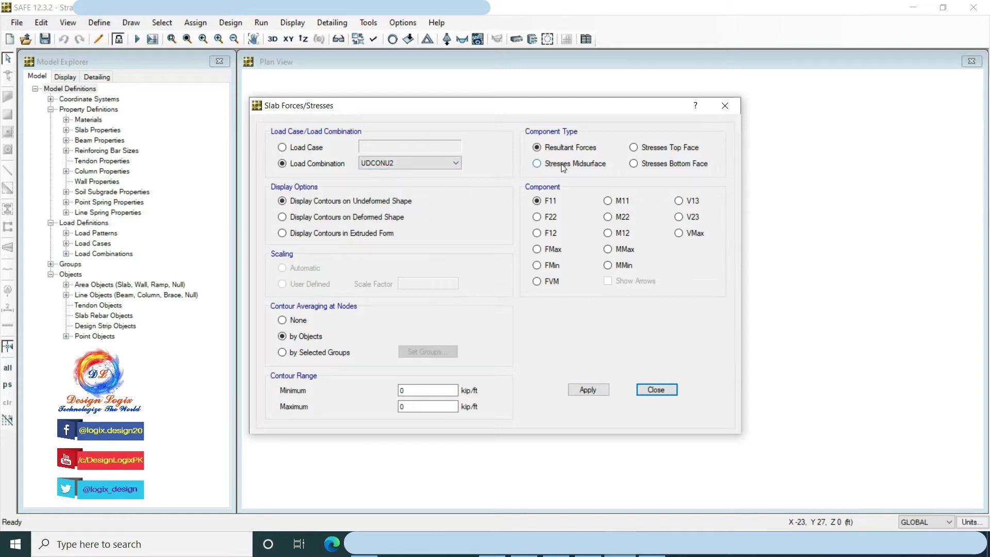
left_click(608, 201)
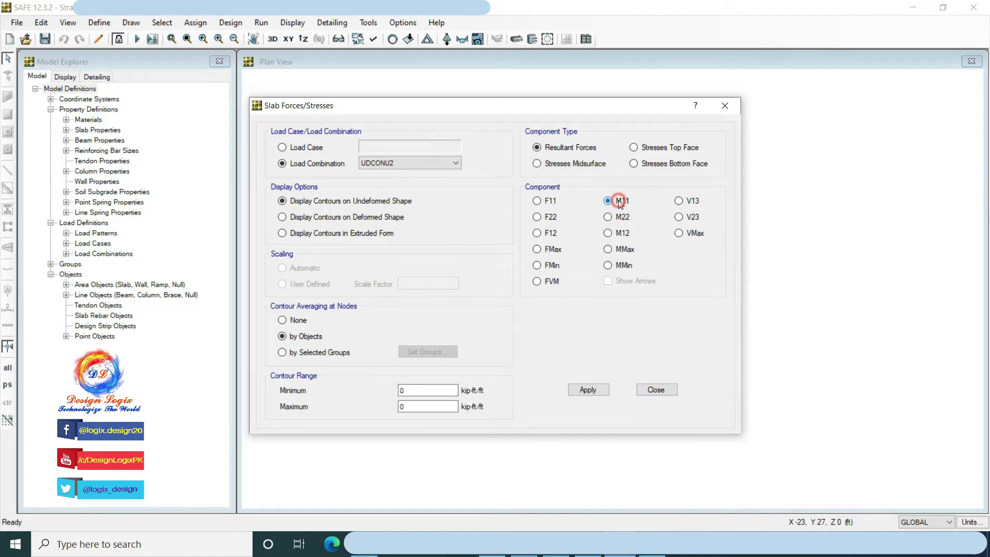
left_click(607, 388)
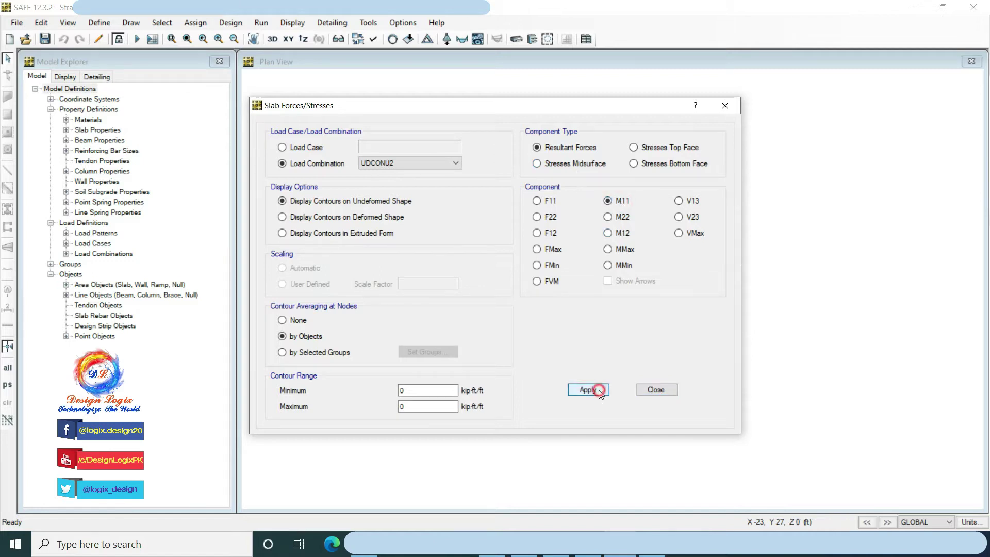
left_click(648, 391)
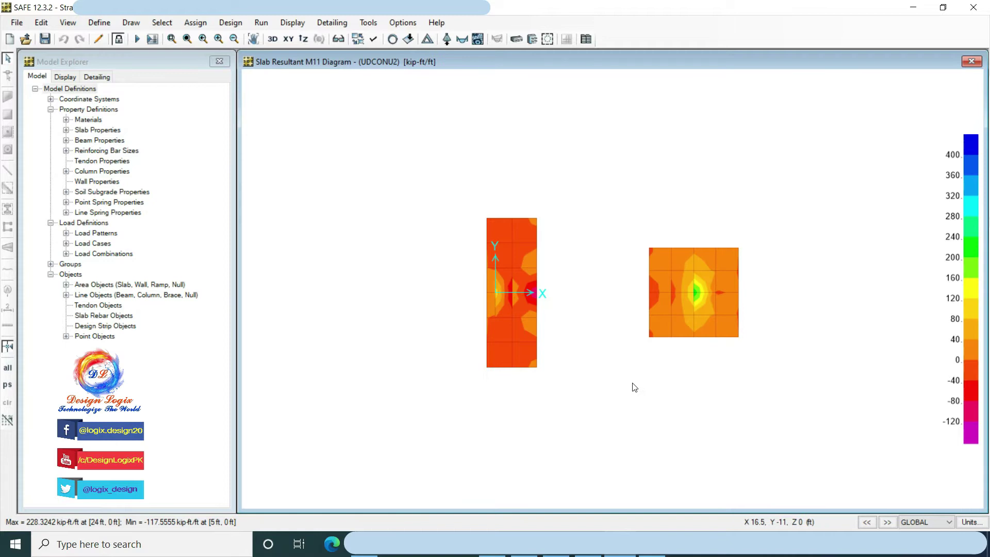
mouse_move(508, 299)
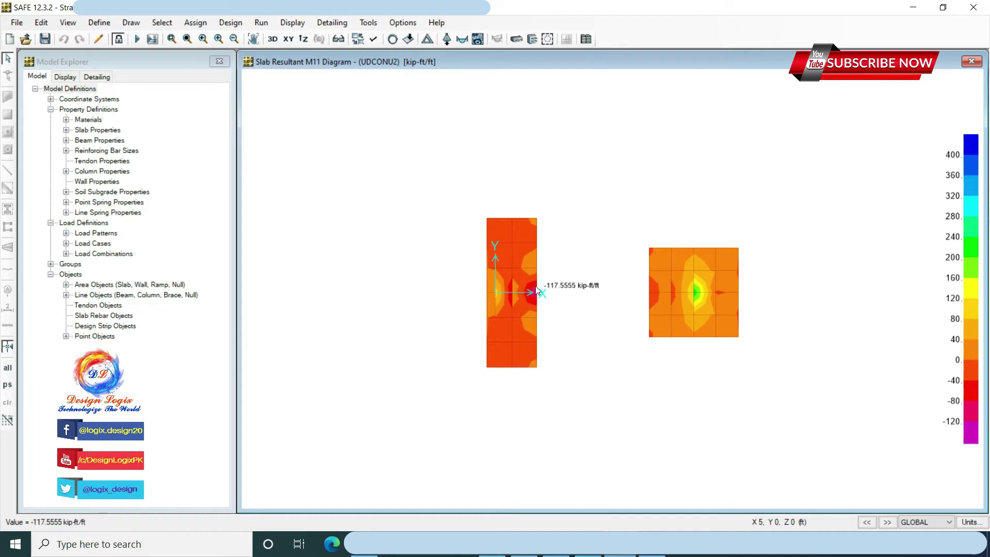
mouse_move(693, 292)
mouse_move(653, 294)
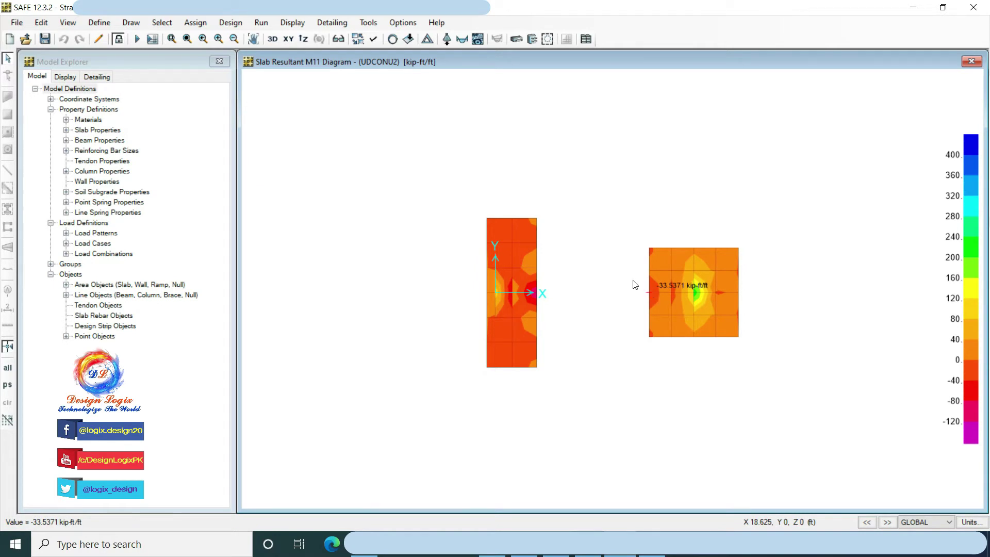
left_click(293, 22)
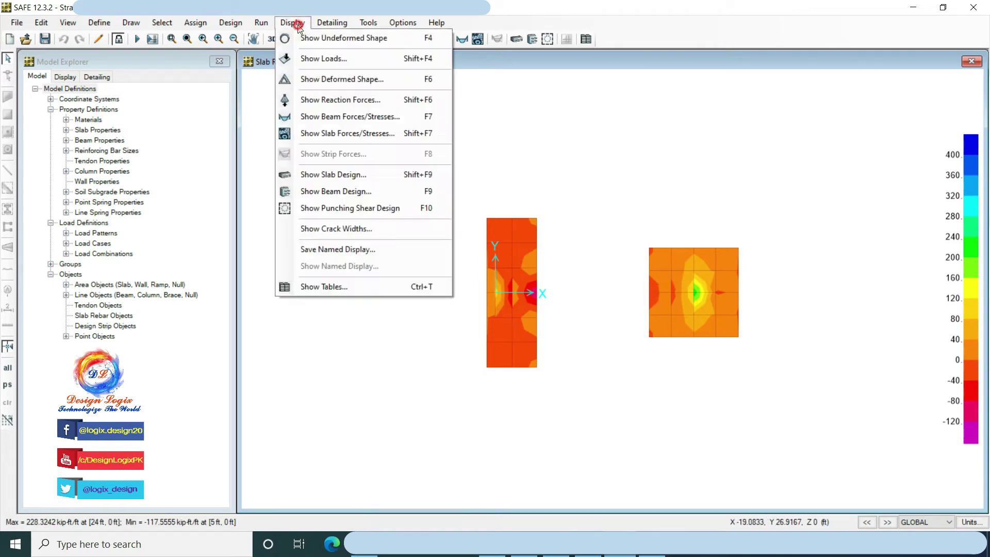
Show the slab M22 moment contours (235.3396 to -3.4521 kip-ft/ft), then clear the diagram
left_click(358, 135)
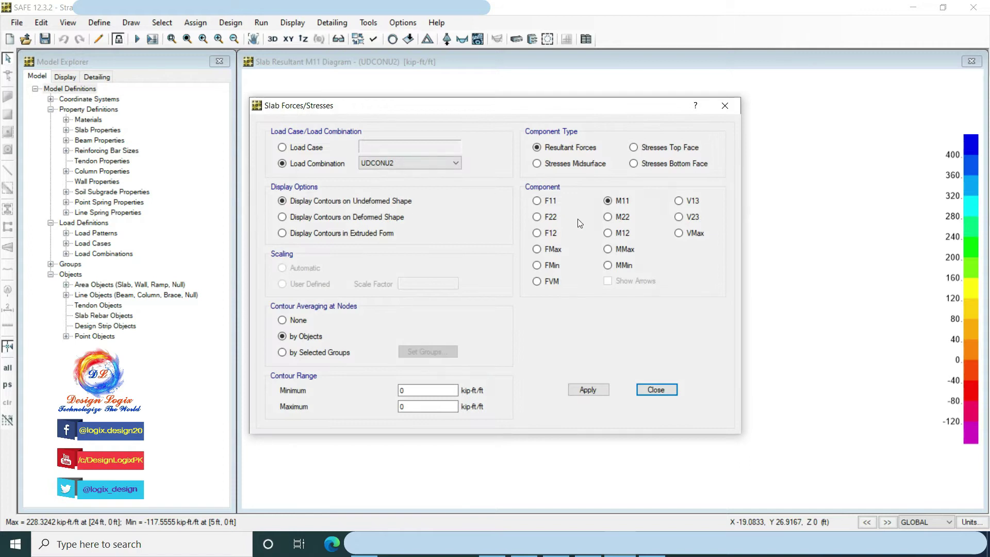
left_click(608, 216)
left_click(588, 390)
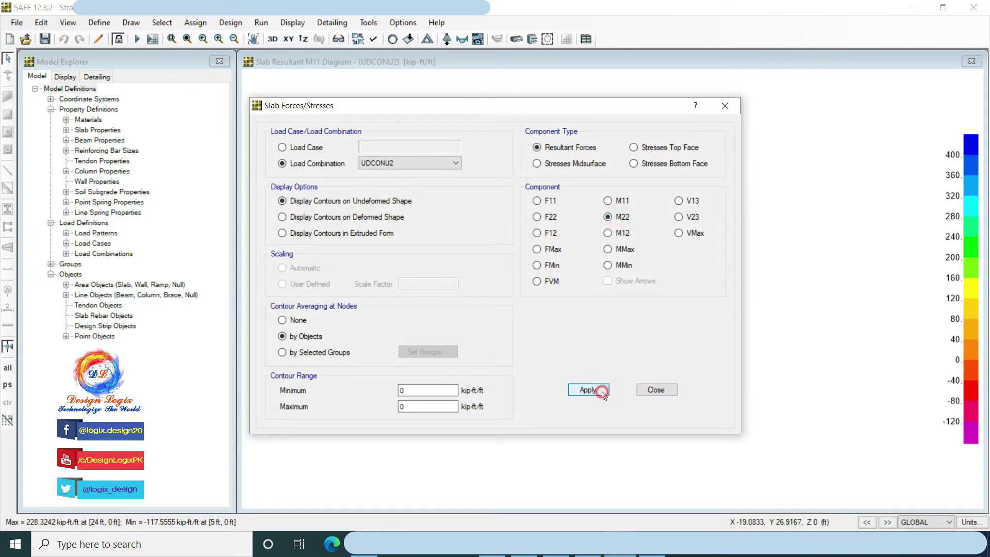
left_click(644, 390)
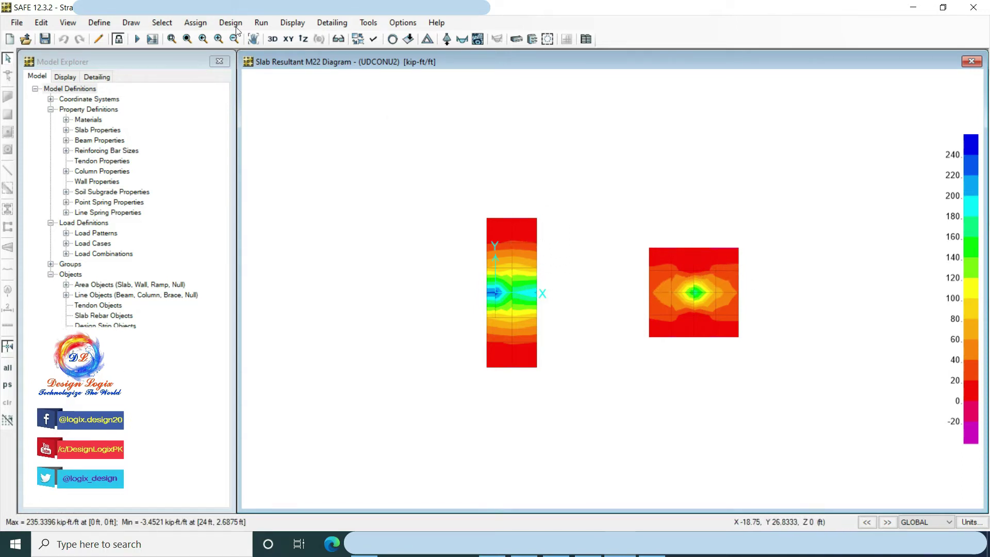
left_click(196, 22)
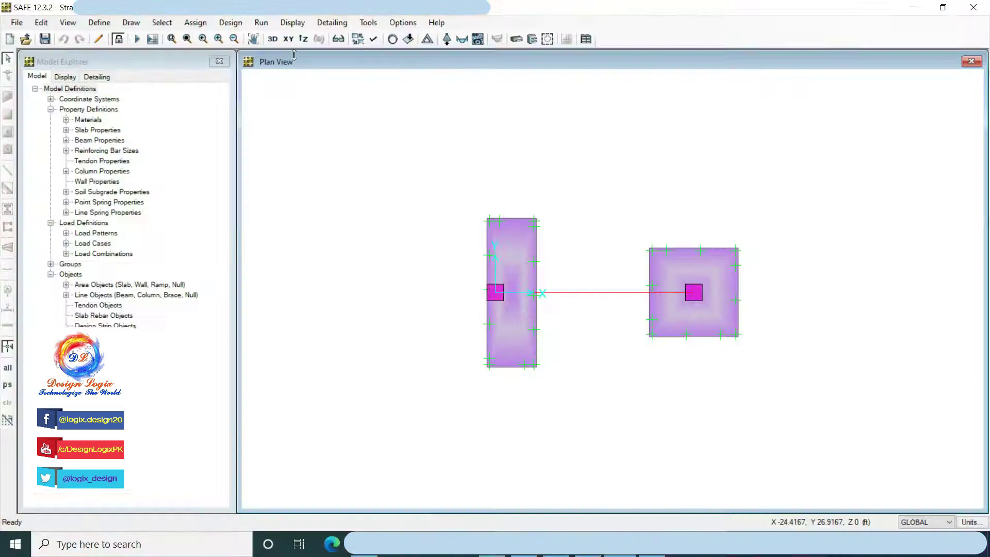
Display Direction 1 bottom slab rebar relative to a typical uniform reinforcing mesh
left_click(295, 25)
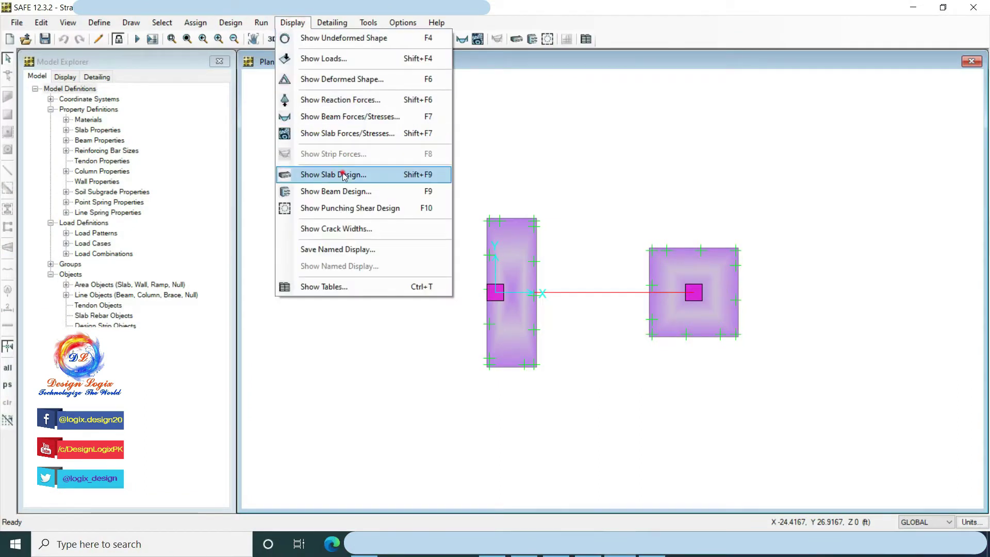
left_click(324, 175)
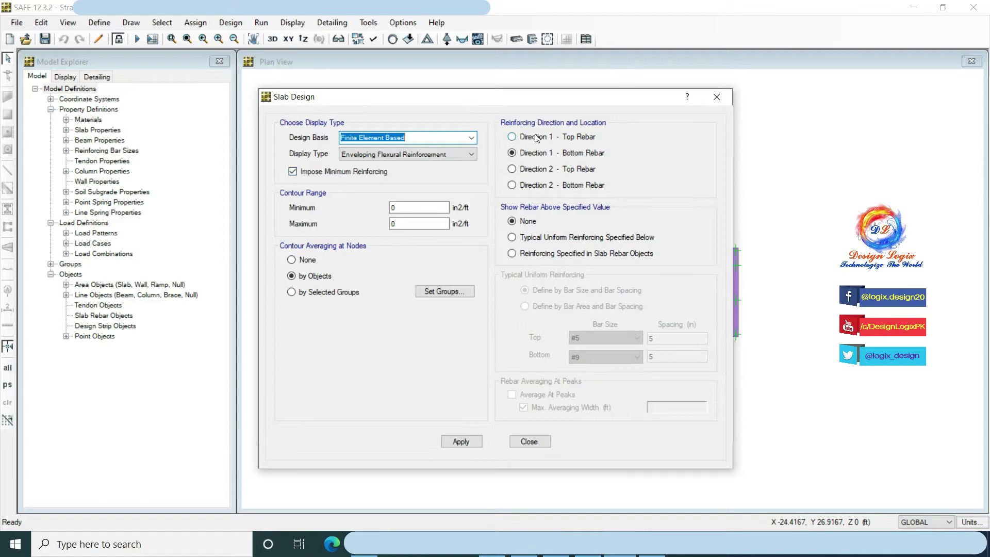
left_click(536, 154)
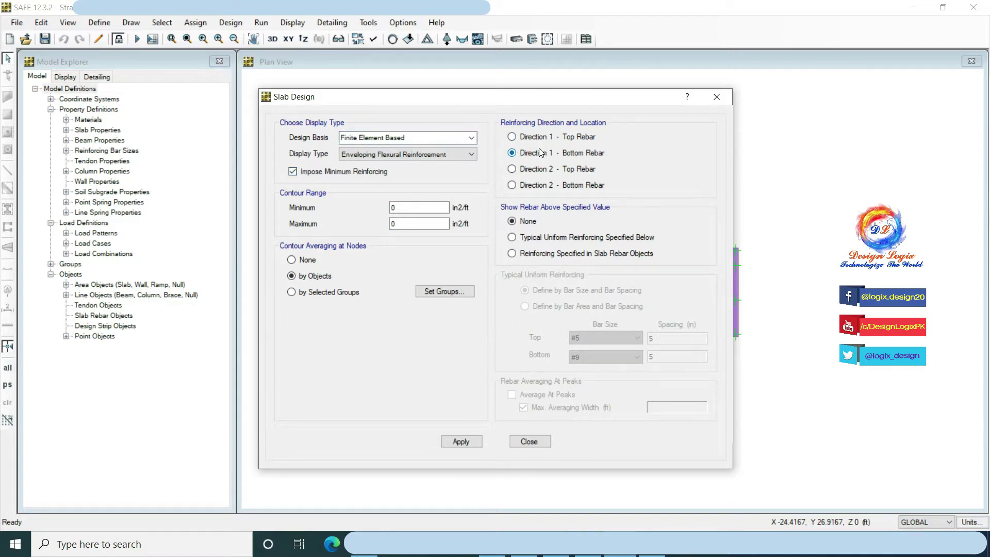
left_click_drag(560, 98, 282, 85)
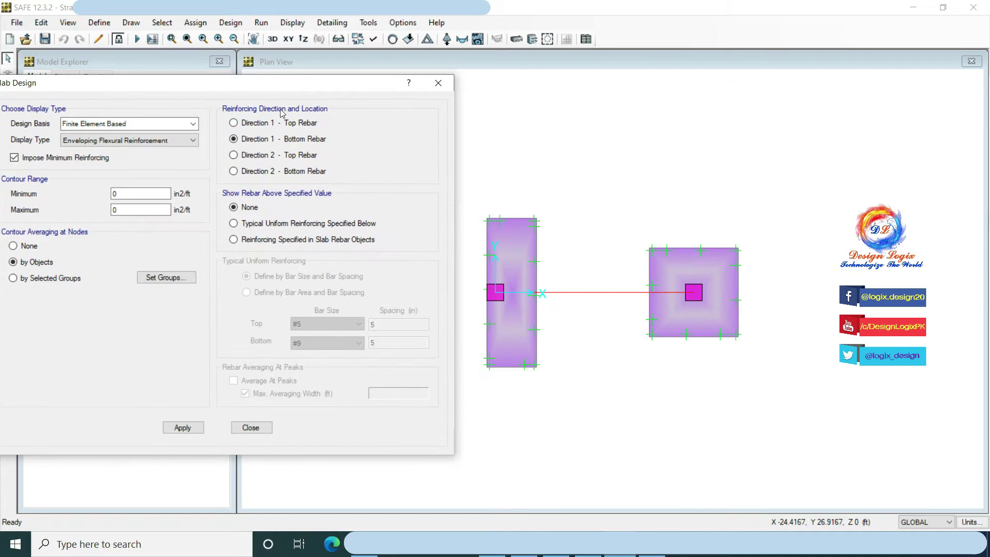
left_click(285, 226)
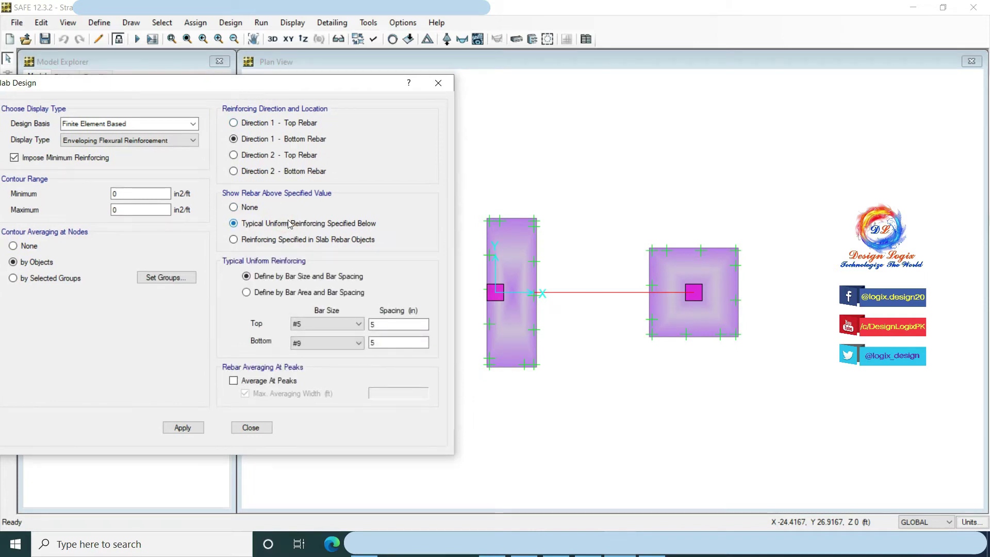
Check additional Direction 1 bottom rebar against #5 and then #6 bars at 5 in
left_click(316, 344)
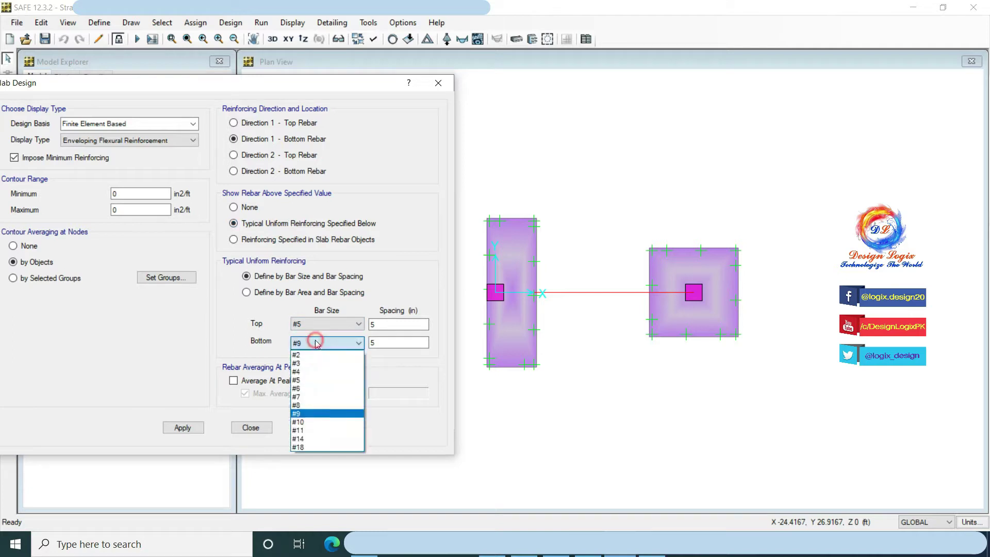
left_click(313, 380)
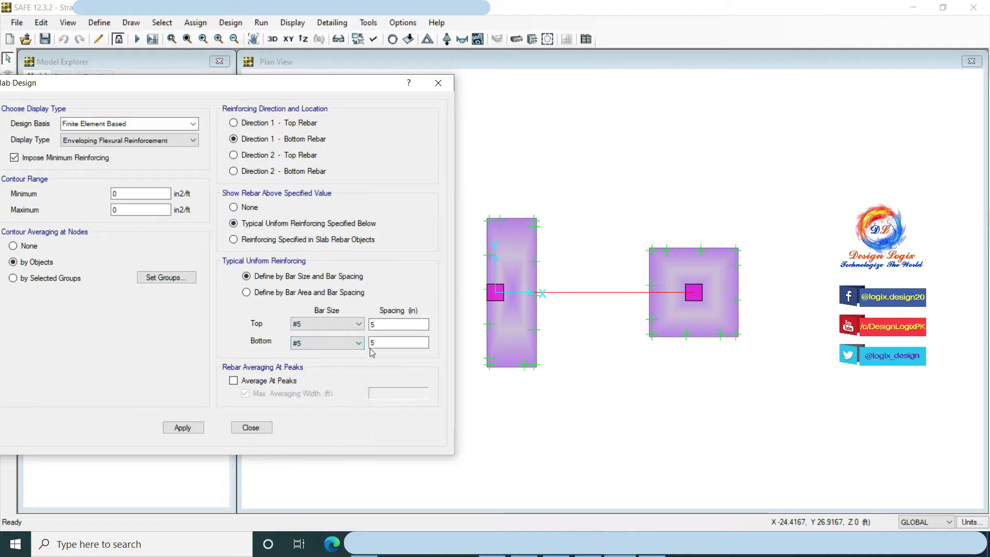
left_click(192, 428)
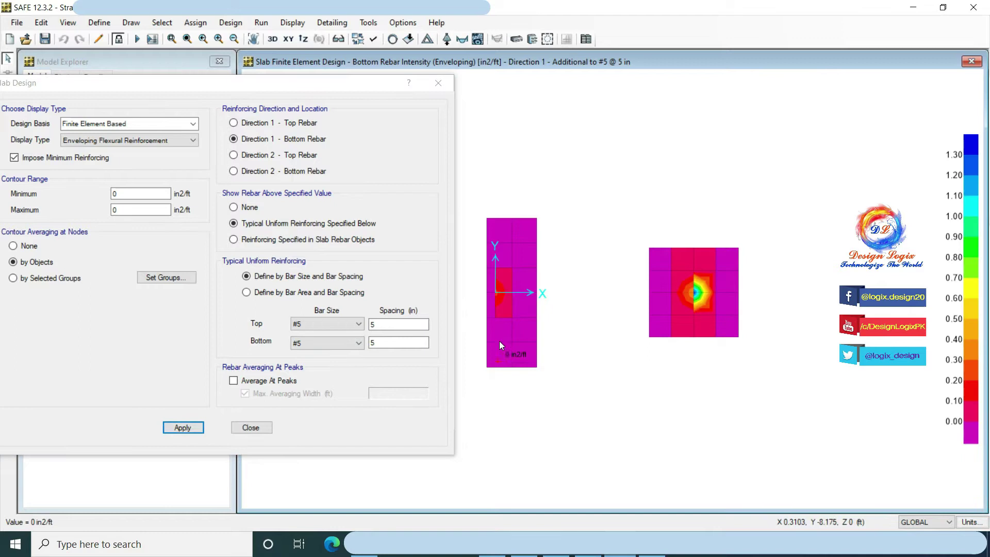
mouse_move(497, 294)
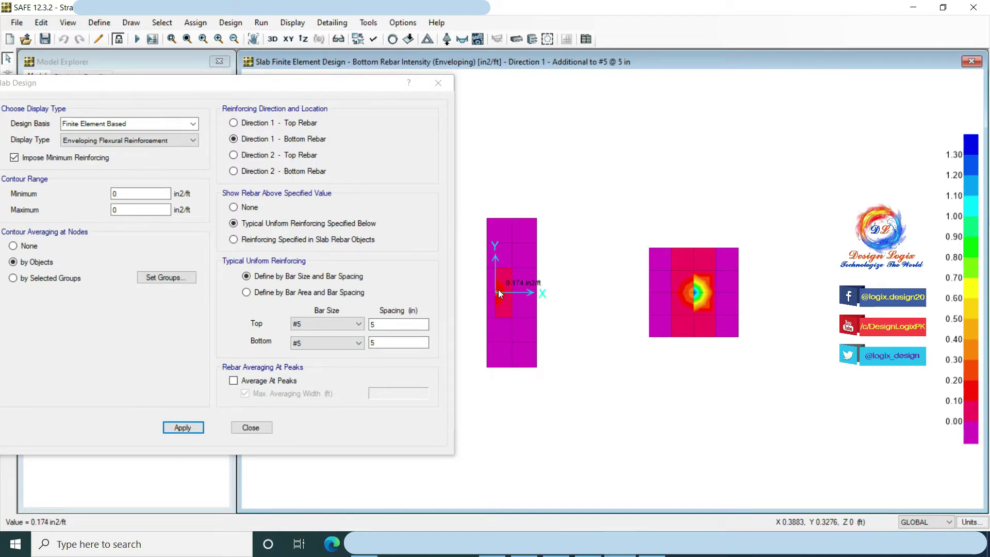
mouse_move(693, 296)
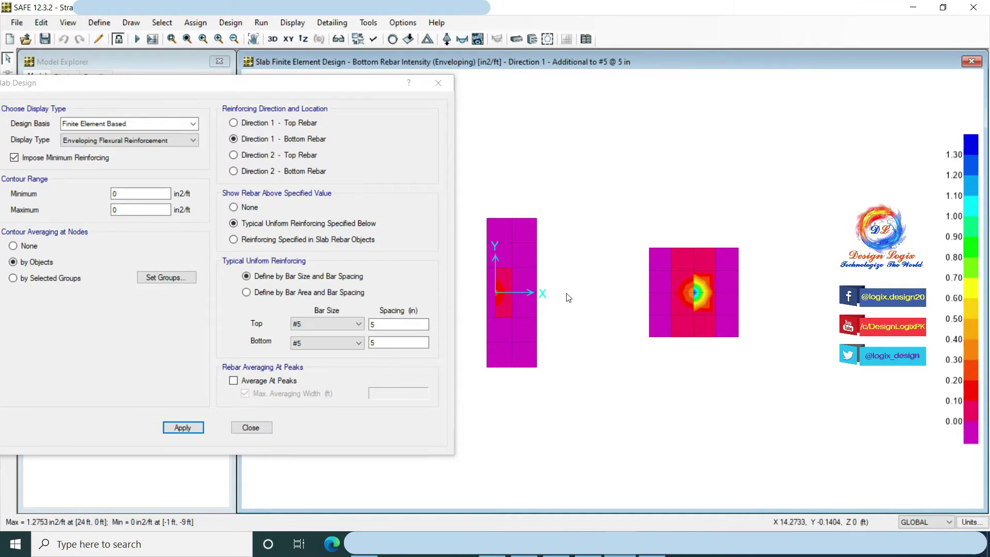
left_click(347, 341)
left_click(303, 385)
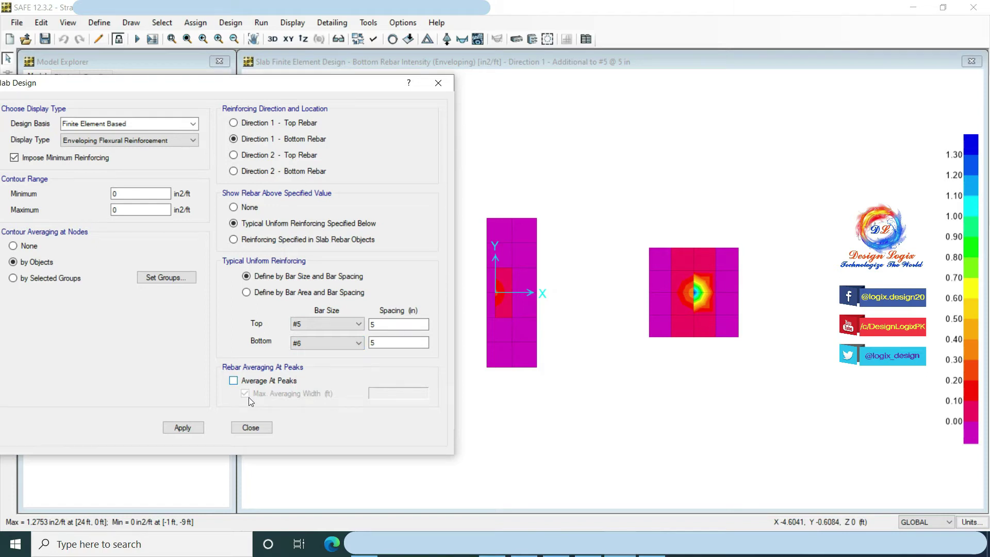
left_click(194, 429)
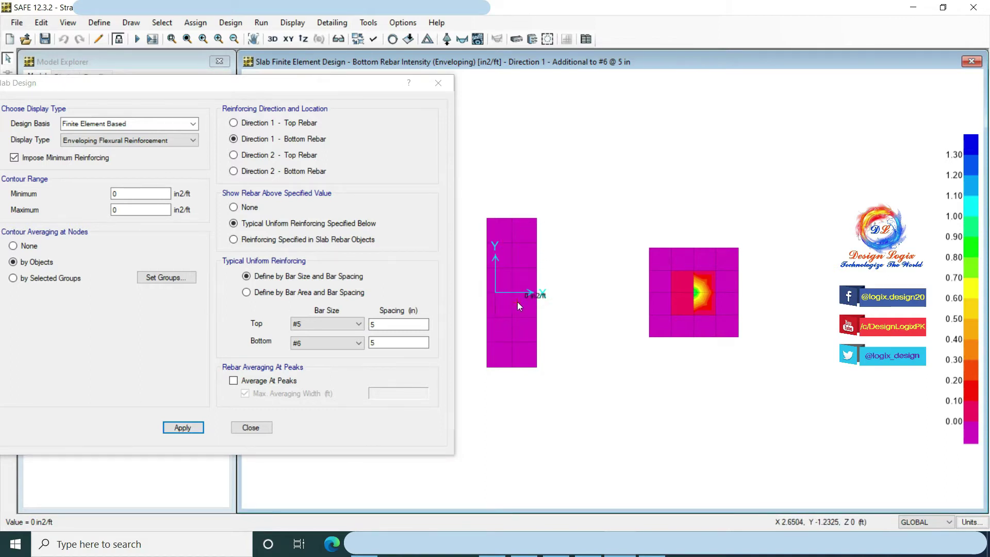
Repeat the check with #8 bars (0.1233 in2/ft peak) and then #9 bars
left_click(345, 342)
left_click(309, 397)
left_click(198, 430)
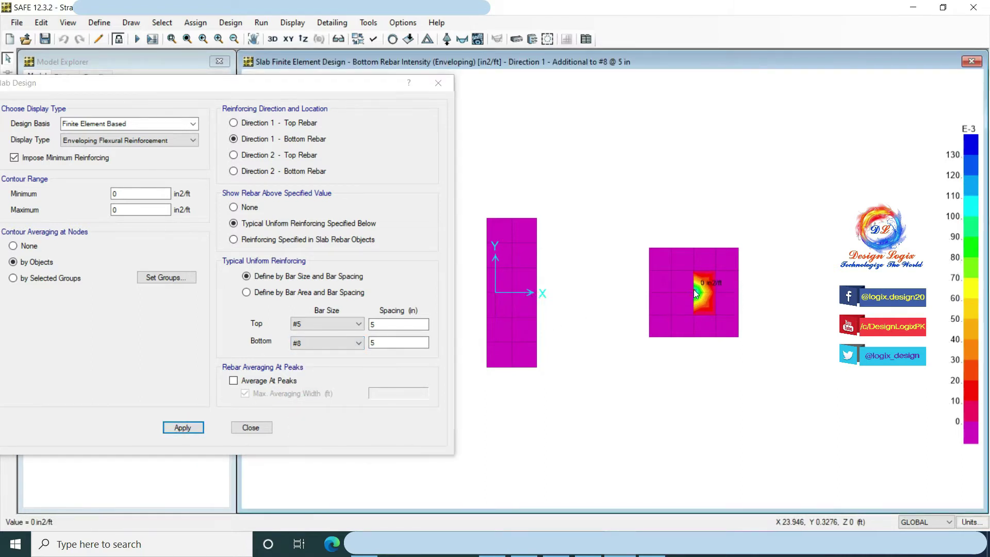
left_click(356, 342)
left_click(309, 405)
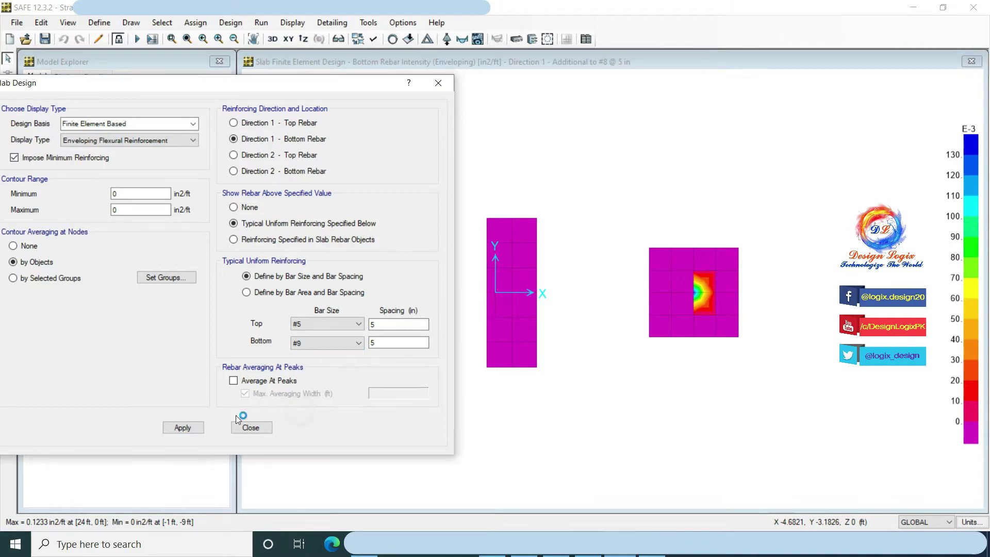
left_click(201, 425)
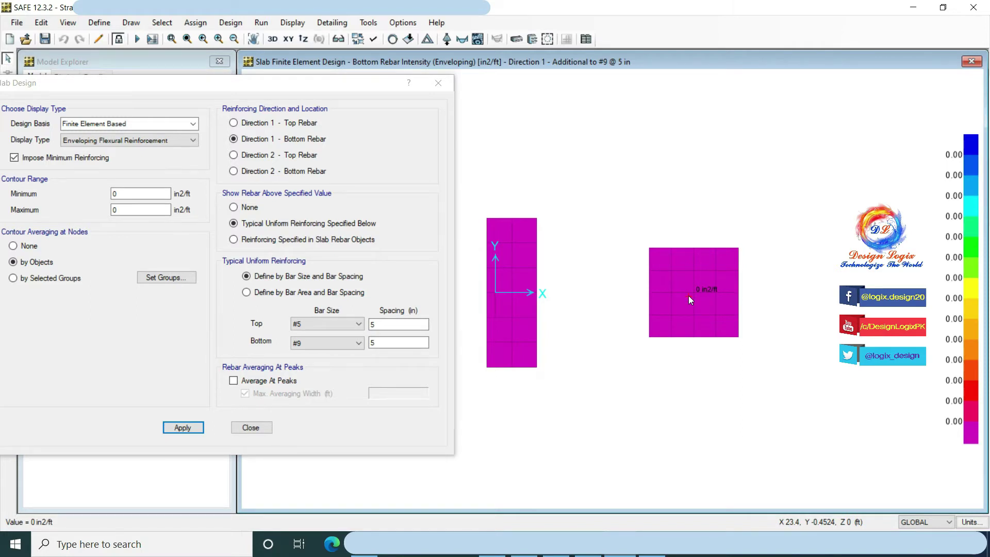
Switch to Direction 2 bottom rebar and check it against #5, #6 and #7 bars
left_click(315, 177)
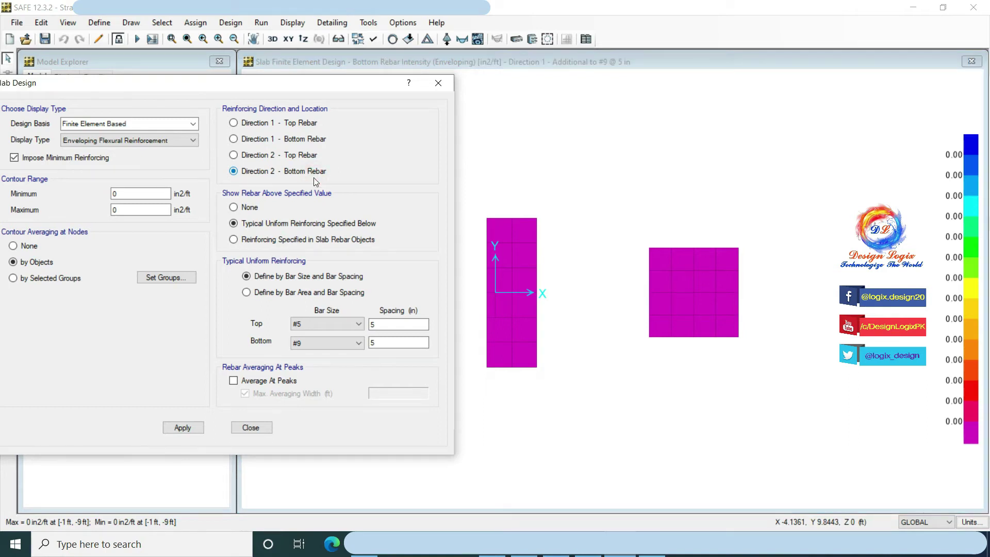
left_click(342, 347)
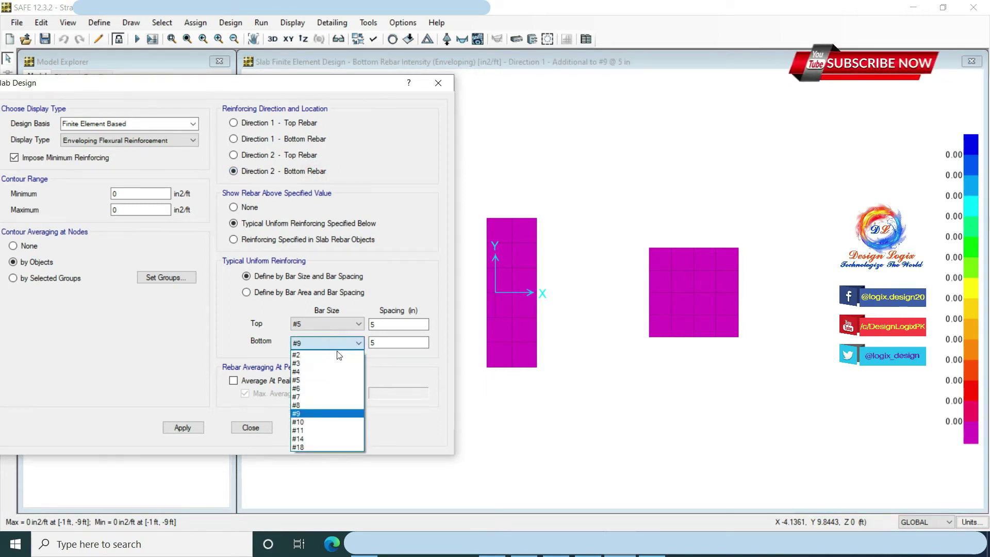
left_click(328, 380)
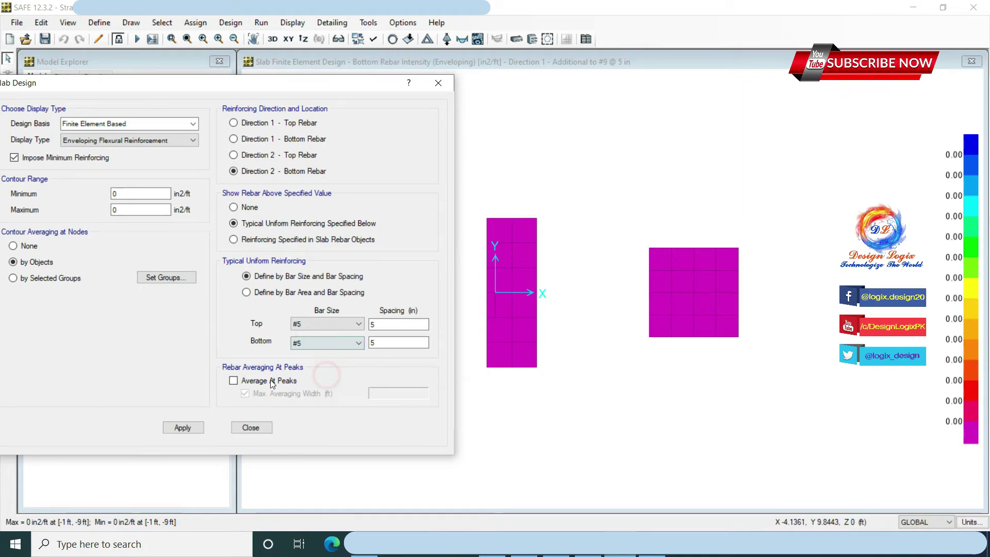
left_click(198, 428)
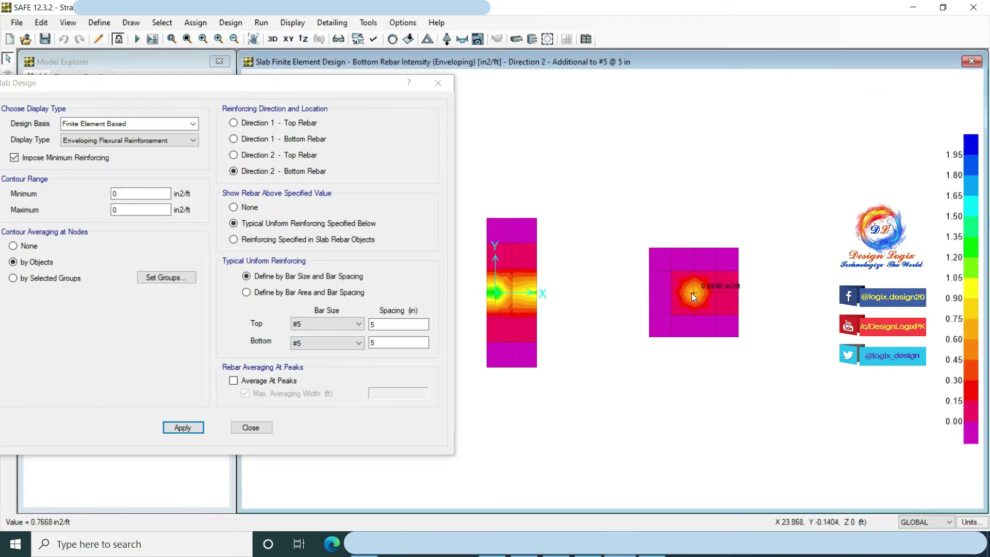
left_click(330, 342)
left_click(305, 391)
left_click(183, 427)
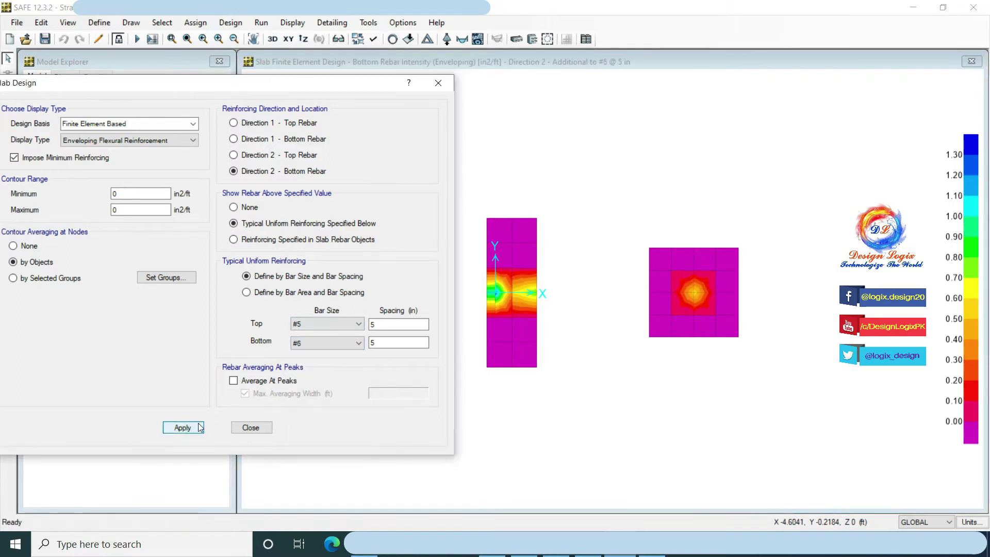
left_click(330, 343)
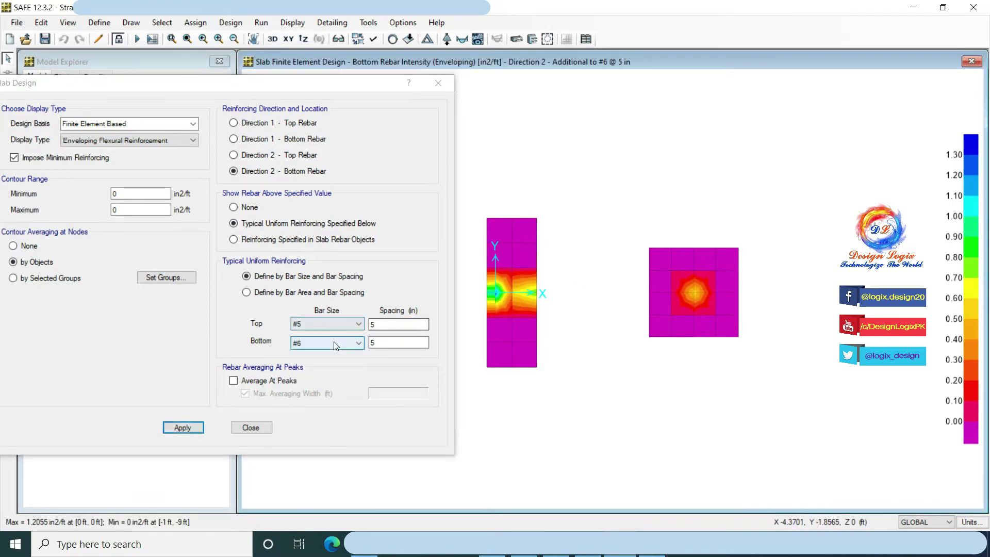
left_click(307, 403)
left_click(183, 427)
Check Direction 2 bottom rebar against #8 and #9 bars, leaving zero additional steel
left_click(331, 335)
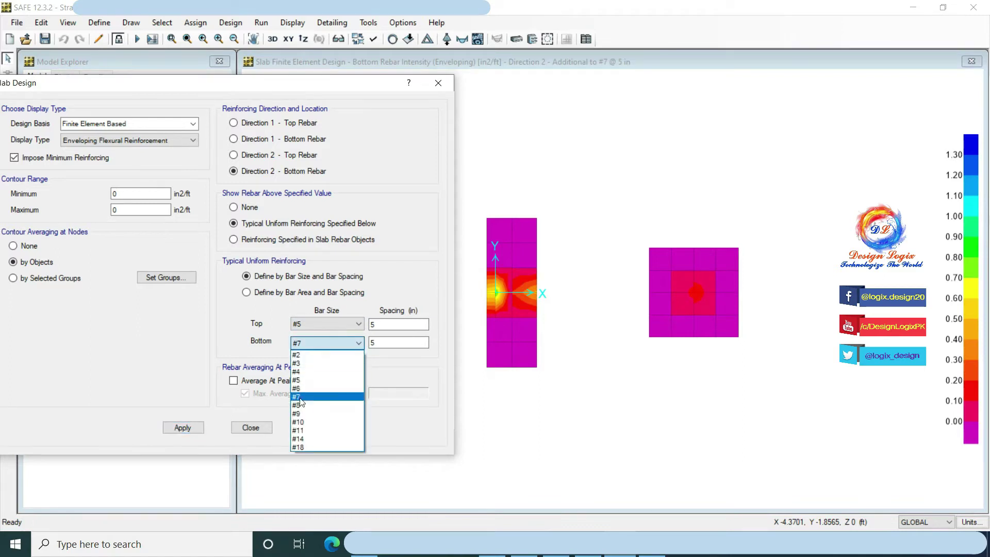
left_click(306, 418)
left_click(183, 428)
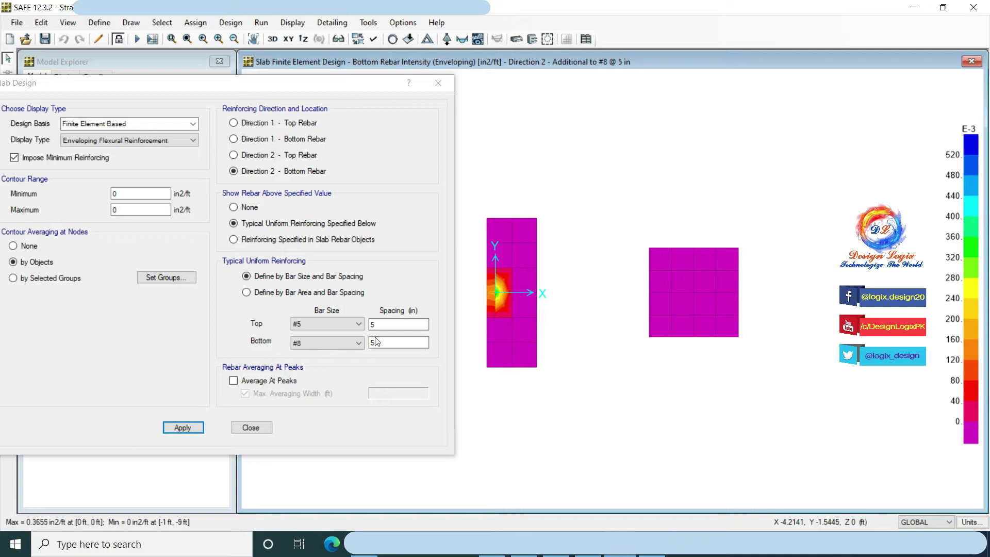
left_click(327, 343)
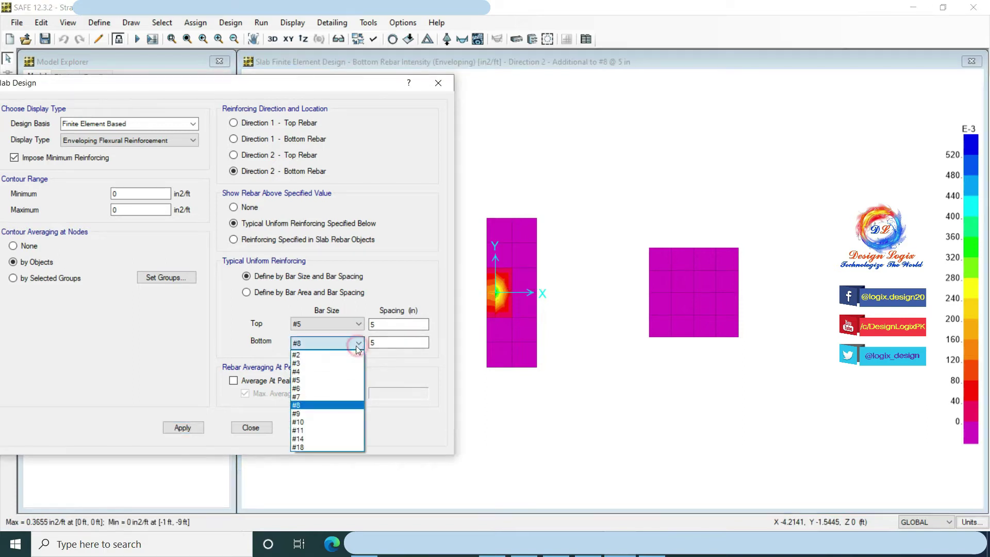
left_click(297, 413)
left_click(194, 430)
left_click(201, 426)
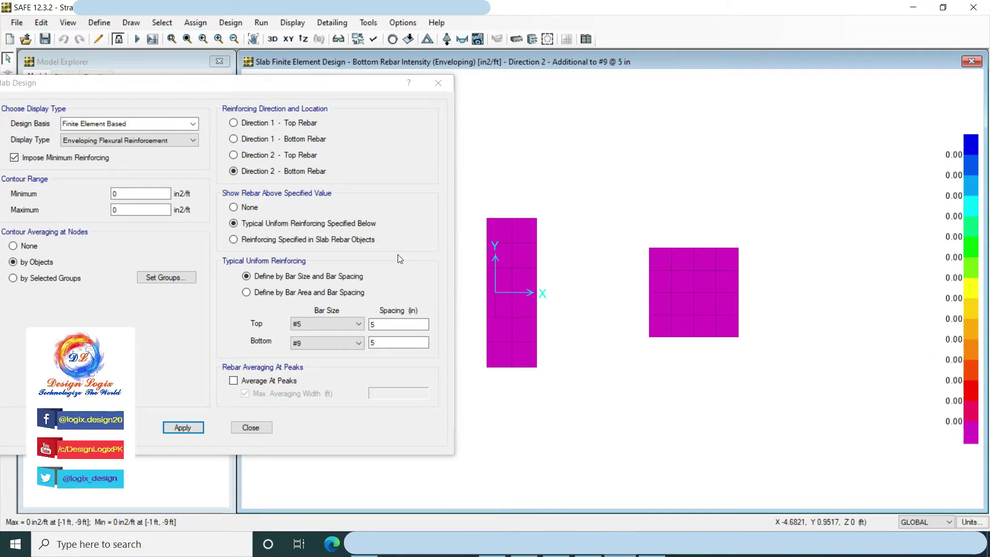
left_click(301, 124)
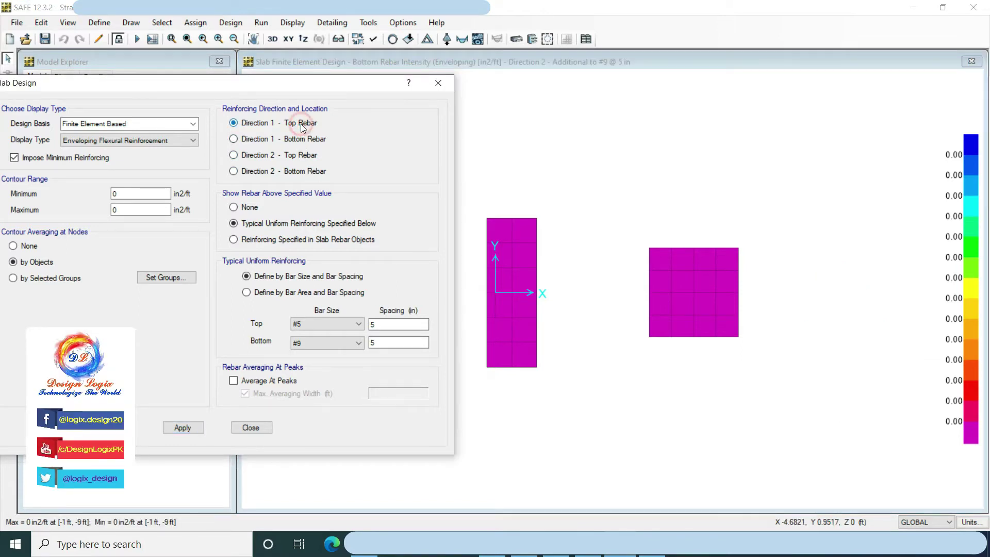
Plot Direction 1 top rebar without minimum reinforcing (1.0305 in2/ft peak), then check against #6 bars
left_click(105, 160)
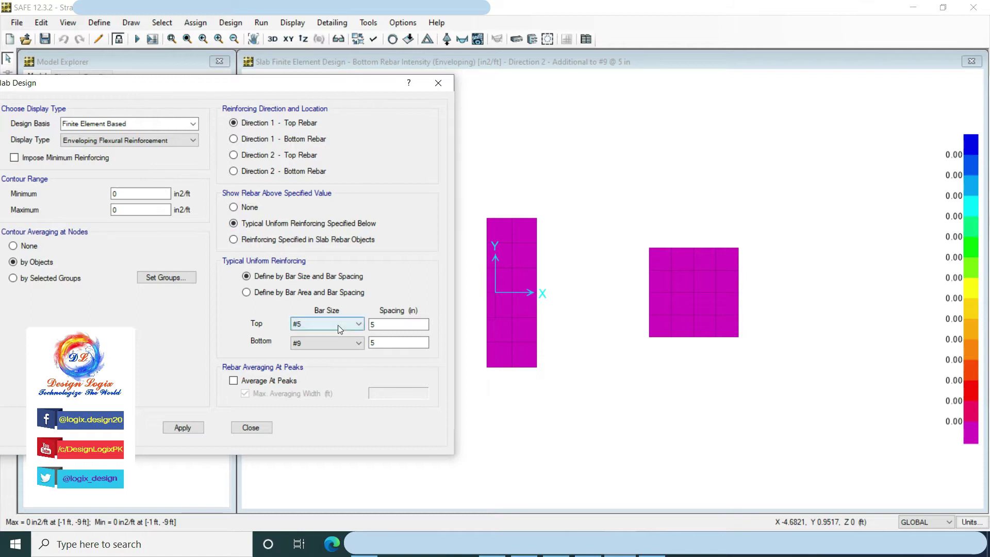
left_click(182, 427)
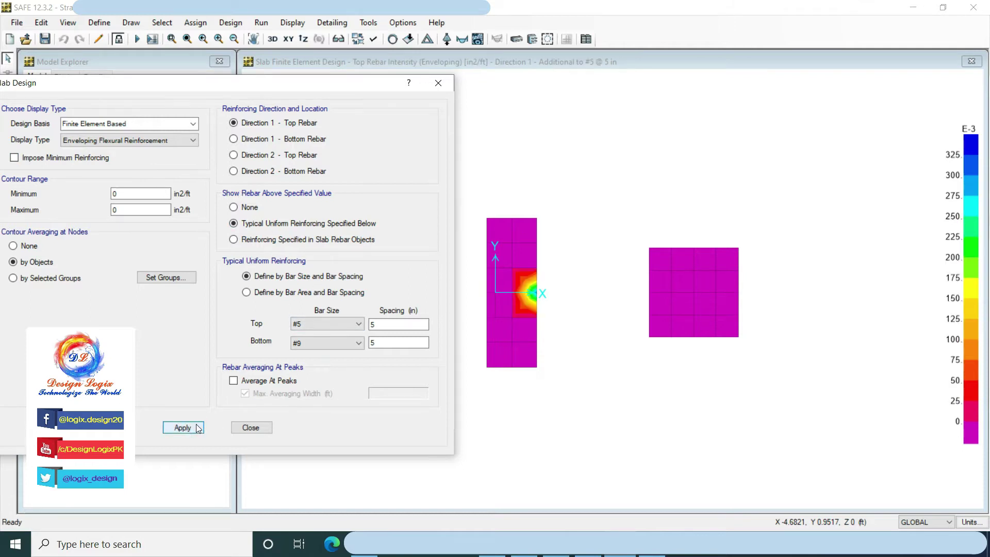
left_click(525, 291)
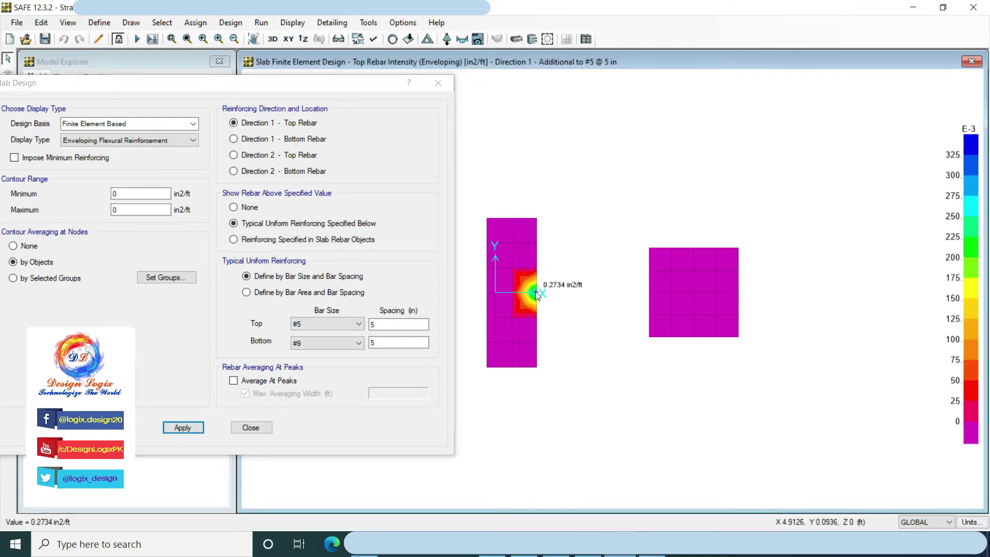
left_click(326, 324)
left_click(301, 369)
left_click(183, 427)
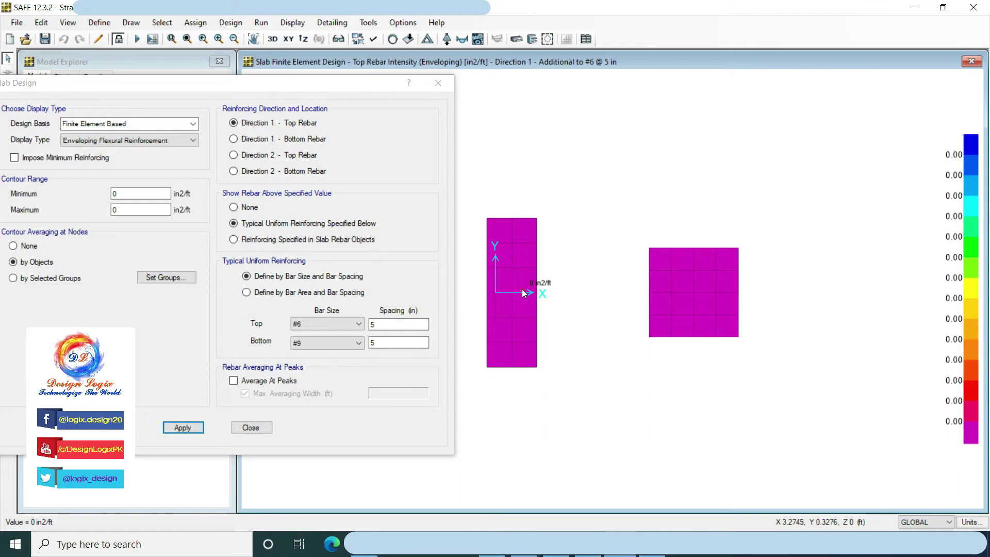
left_click(349, 332)
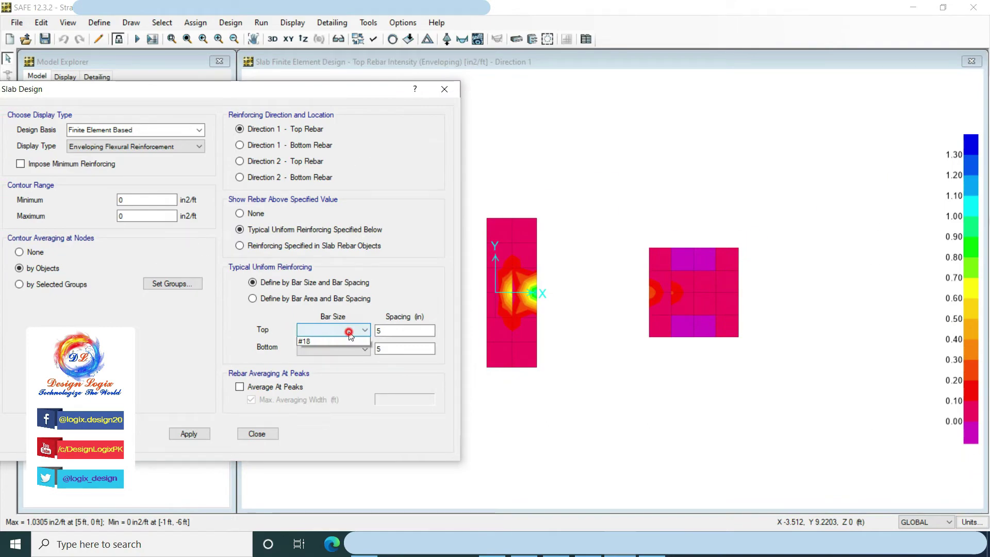
Reapply the #6 top-bar check, then check Direction 2 top rebar against #3 bars on both footings
left_click(324, 350)
left_click(203, 434)
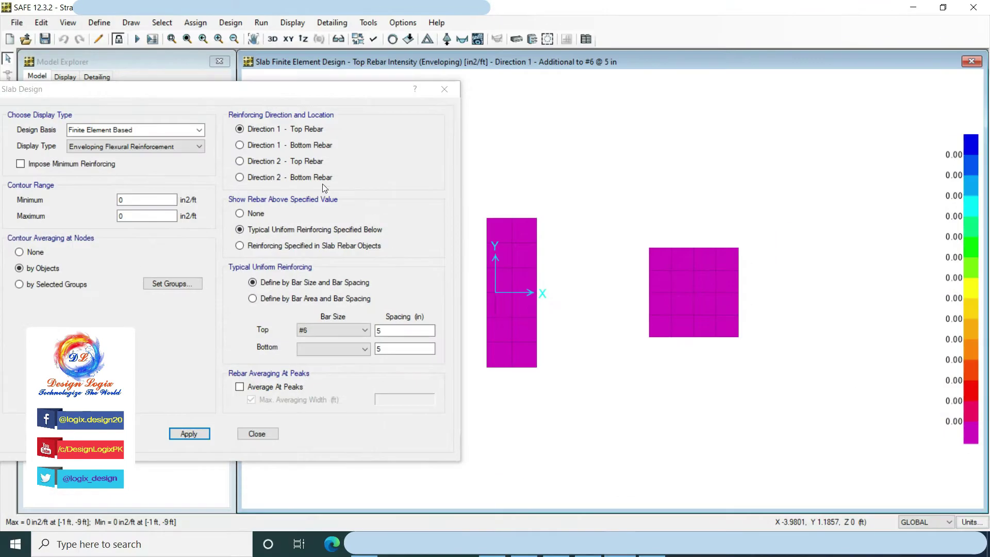
left_click(313, 163)
left_click(313, 330)
left_click(312, 346)
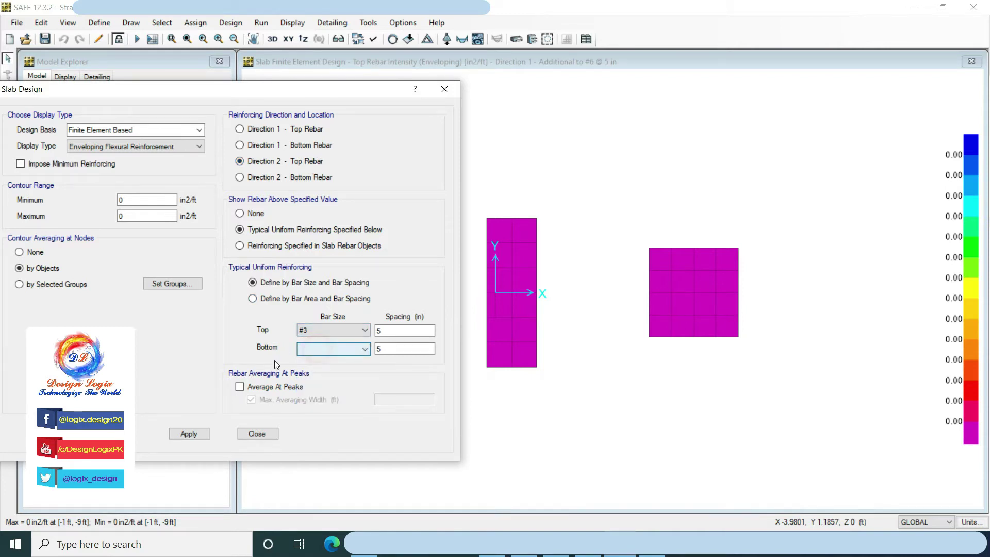
left_click(199, 434)
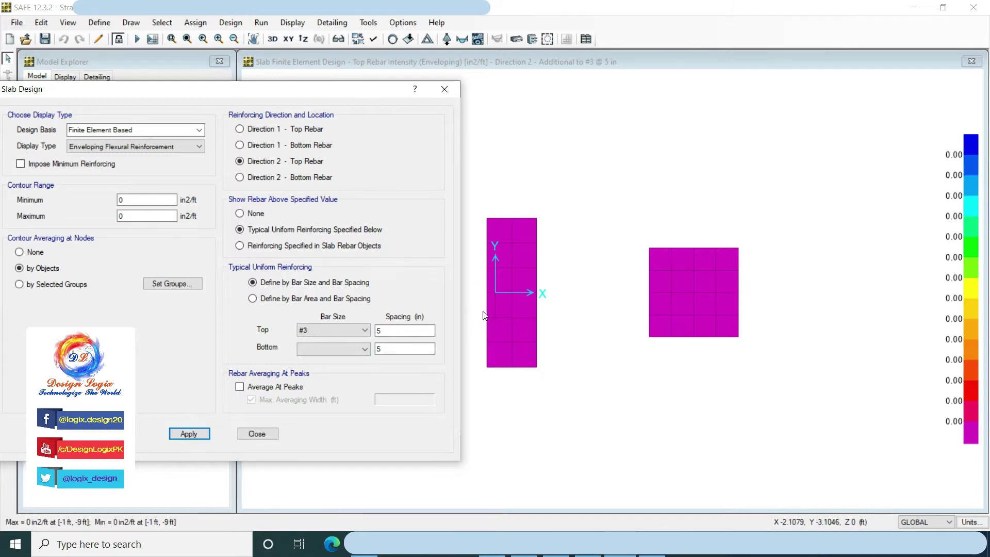
mouse_move(513, 274)
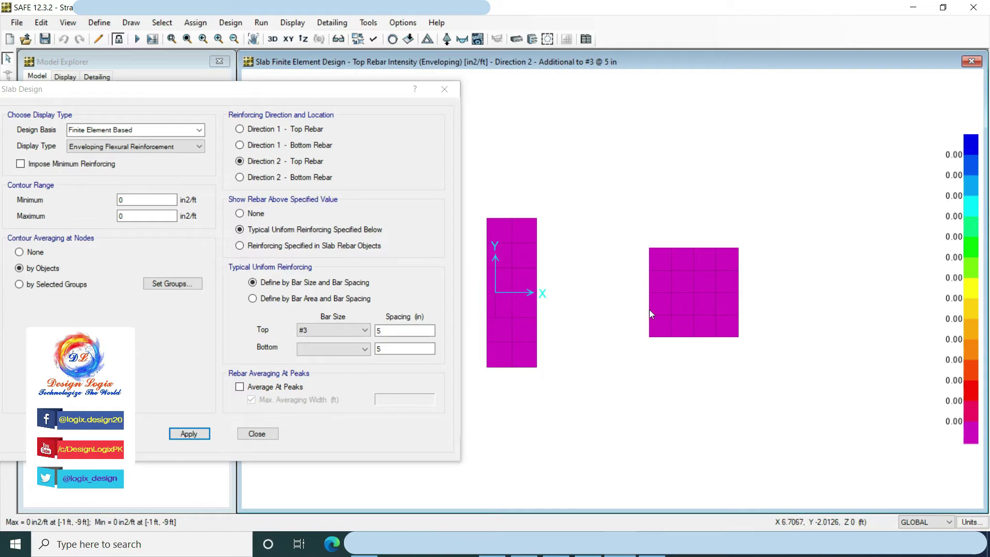
mouse_move(693, 271)
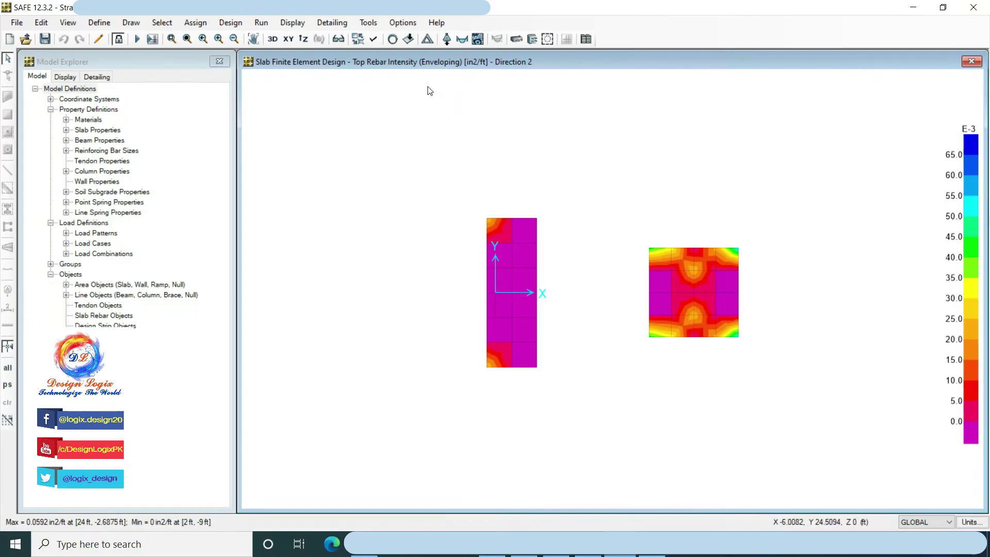
Open the result display list to begin reviewing the strap beam design
left_click(299, 23)
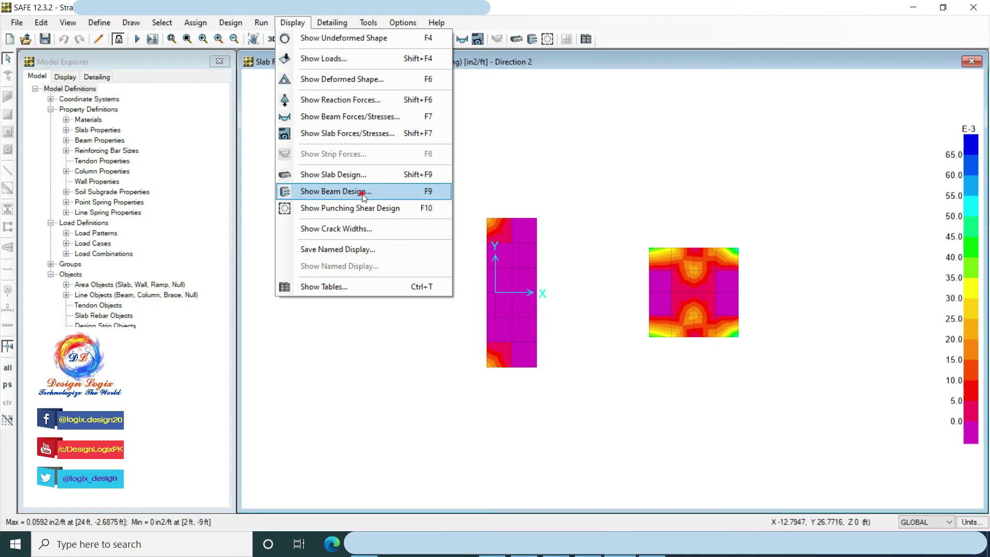
Plot the strap beam's enveloping longitudinal rebar: 4.5753 in² top and 1.4612 in² bottom maximum
left_click(363, 194)
left_click(481, 167)
left_click(518, 176)
left_click_drag(521, 125, 343, 121)
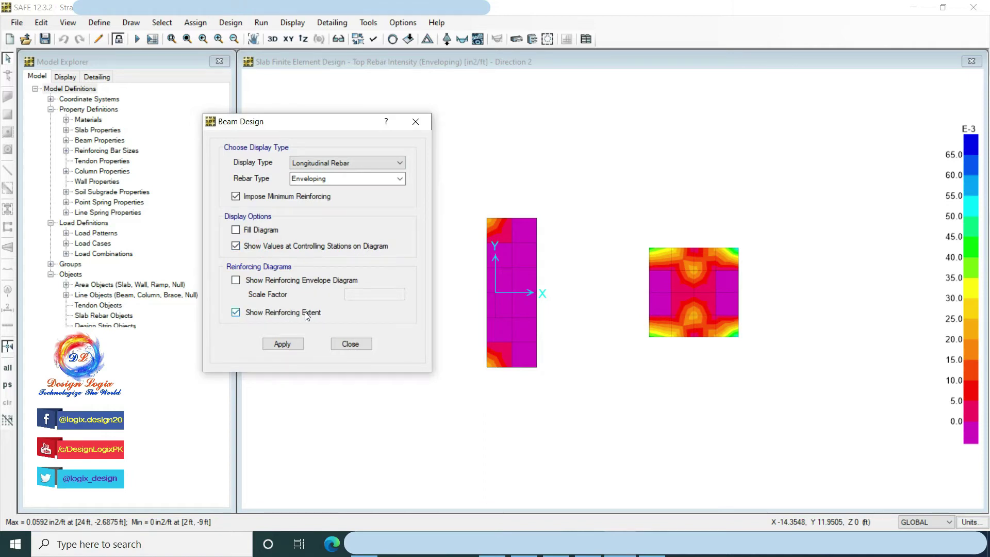
left_click(286, 345)
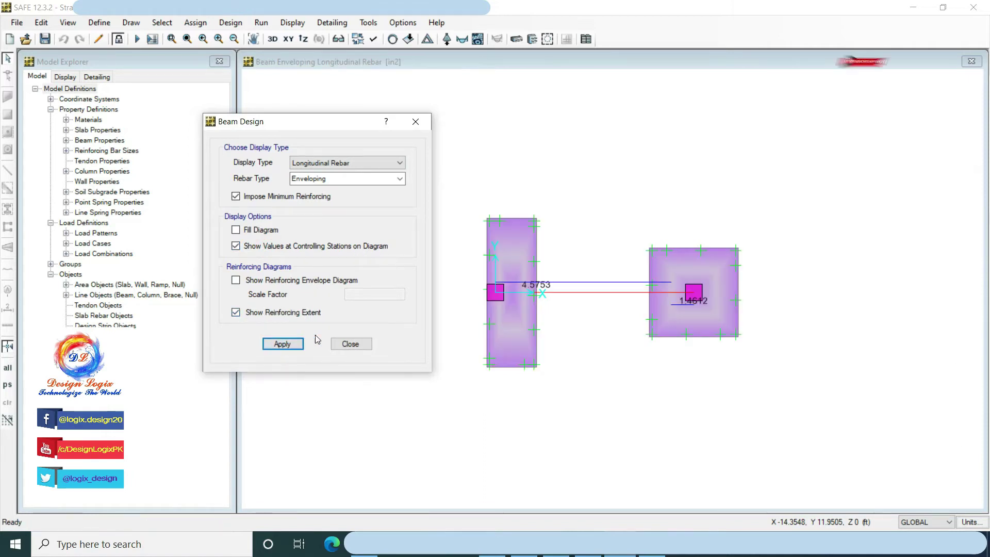
left_click(351, 344)
mouse_move(508, 286)
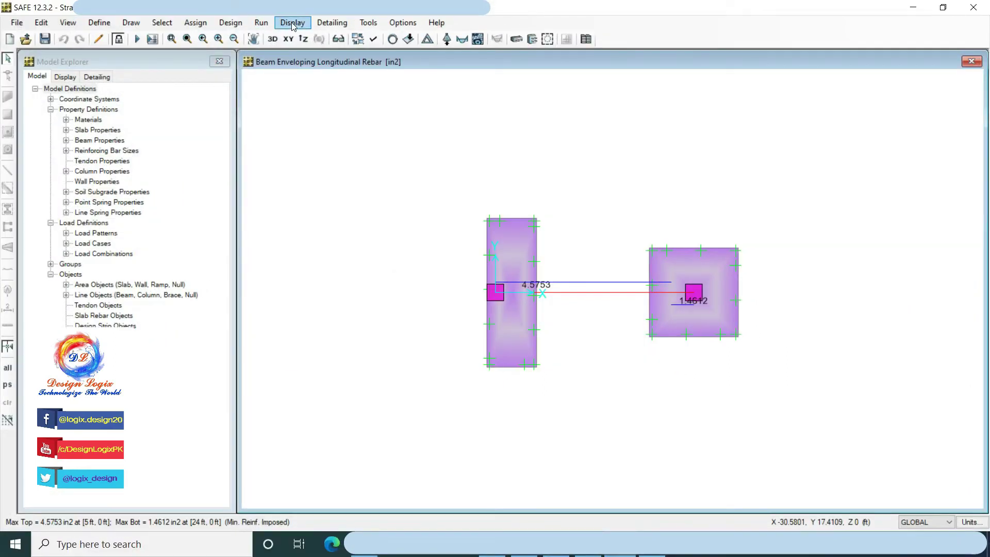
Display the strap beam design as Transverse Rebar (Total), which reads 0 in2/ft
left_click(293, 23)
left_click(344, 188)
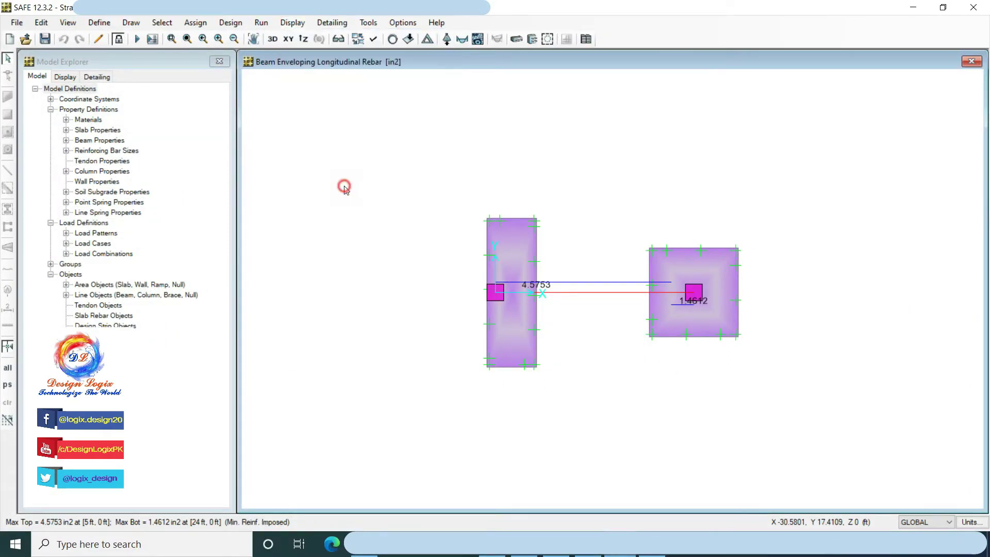
left_click_drag(493, 128, 273, 128)
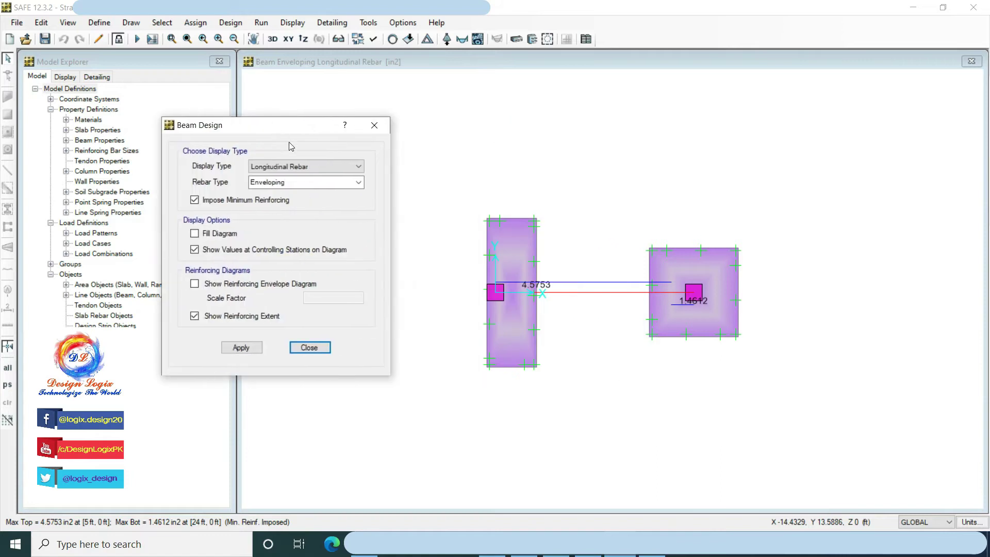
left_click(317, 165)
left_click(311, 187)
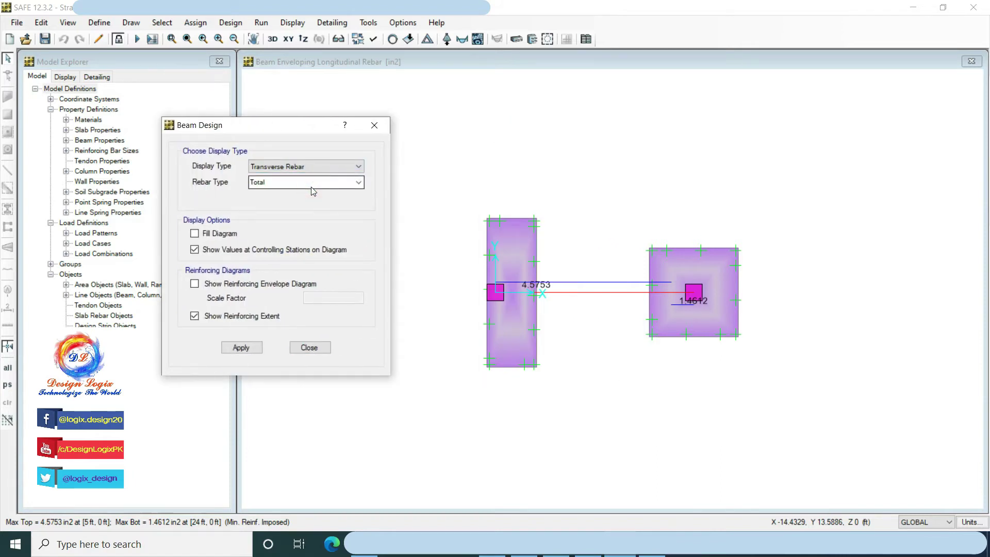
left_click(241, 347)
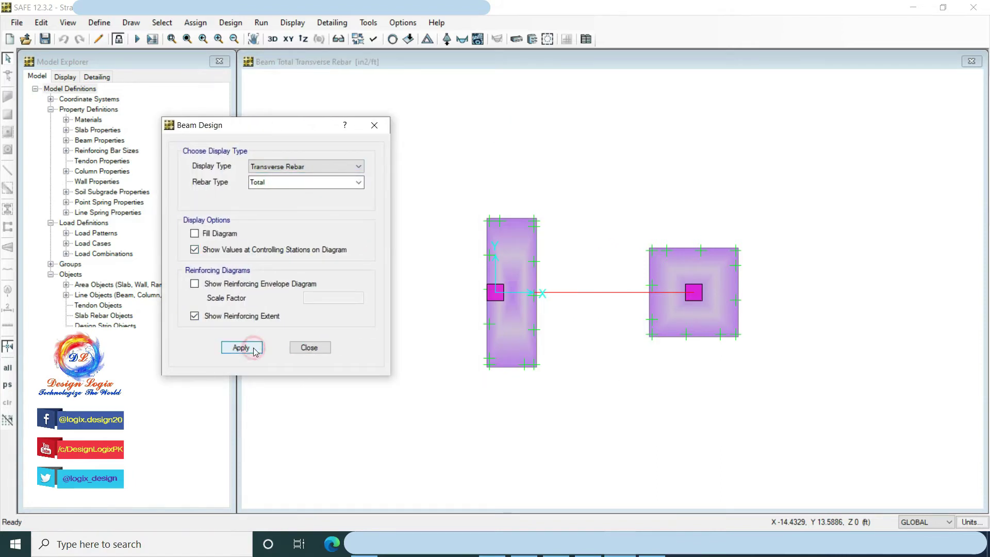
mouse_move(520, 294)
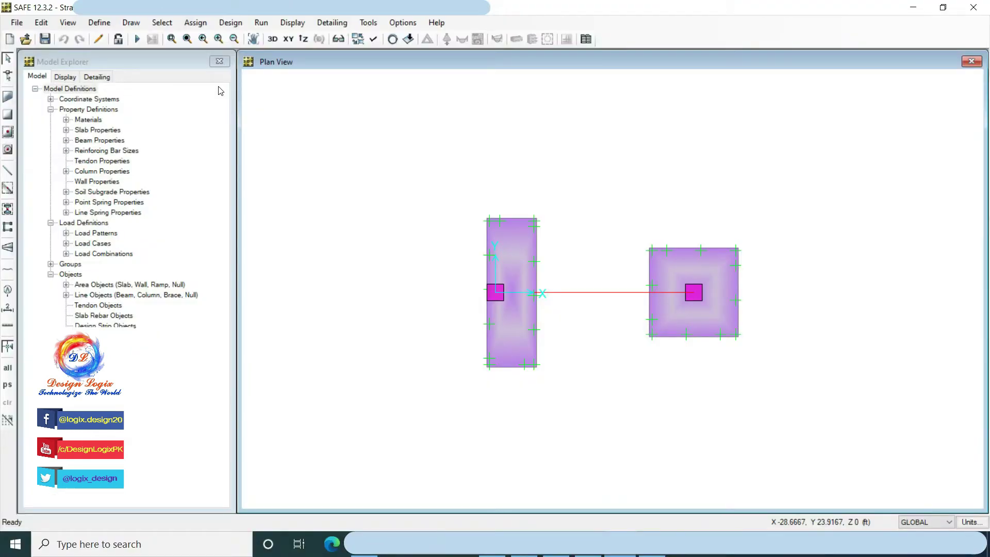
Dimension the left footing's 6 ft width and 18 ft length
left_click(131, 23)
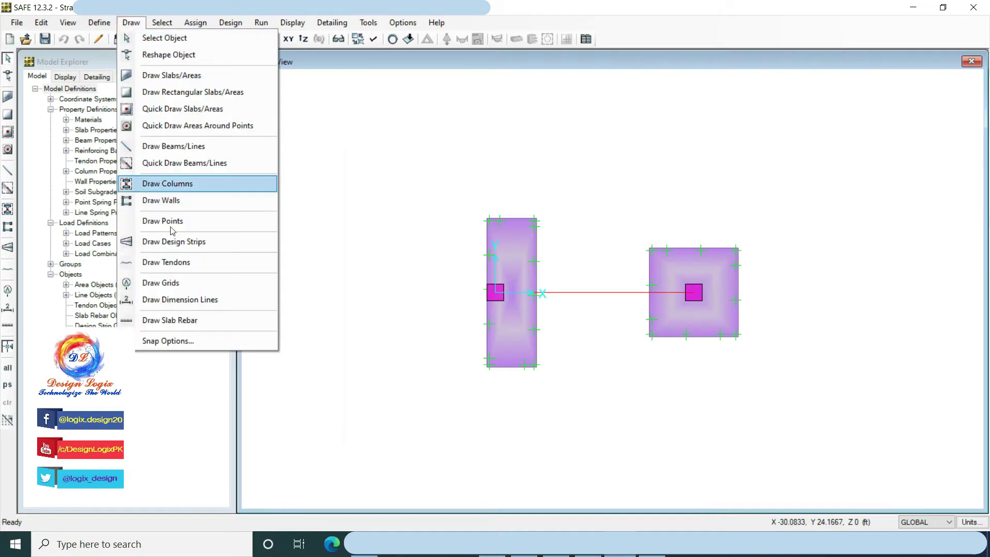
left_click(173, 300)
left_click(487, 218)
left_click(537, 218)
left_click(511, 194)
left_click(486, 218)
left_click(486, 366)
left_click(468, 355)
Dimension the right footing's 10.75 ft width and 10.75 ft side
left_click(649, 247)
left_click(738, 247)
left_click(740, 224)
left_click(739, 247)
left_click(738, 337)
left_click(757, 309)
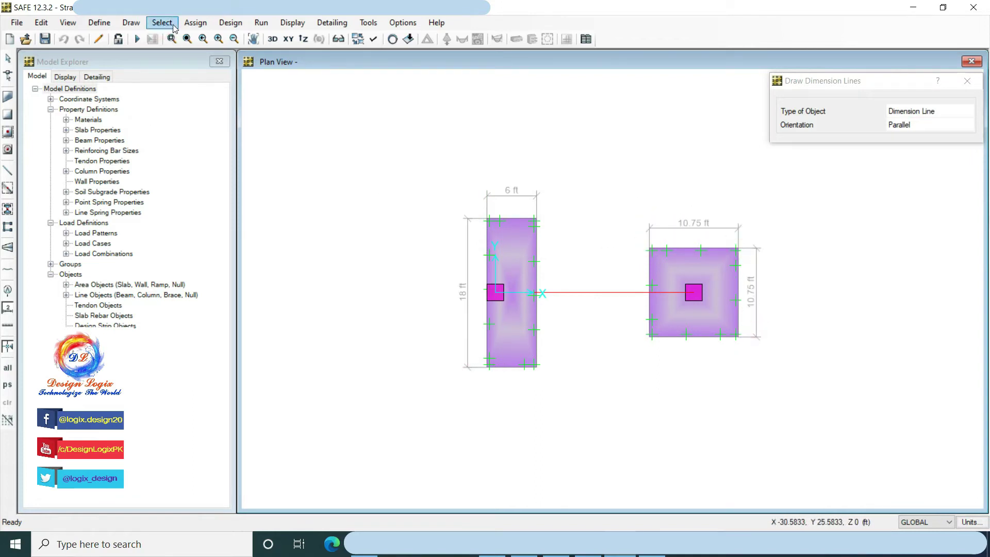
key("Escape")
left_click(131, 22)
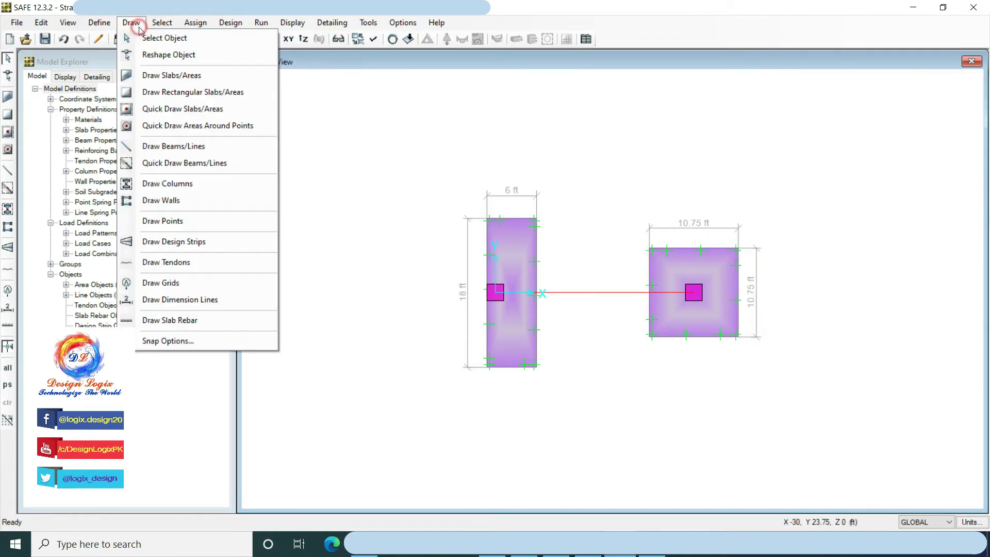
left_click(186, 240)
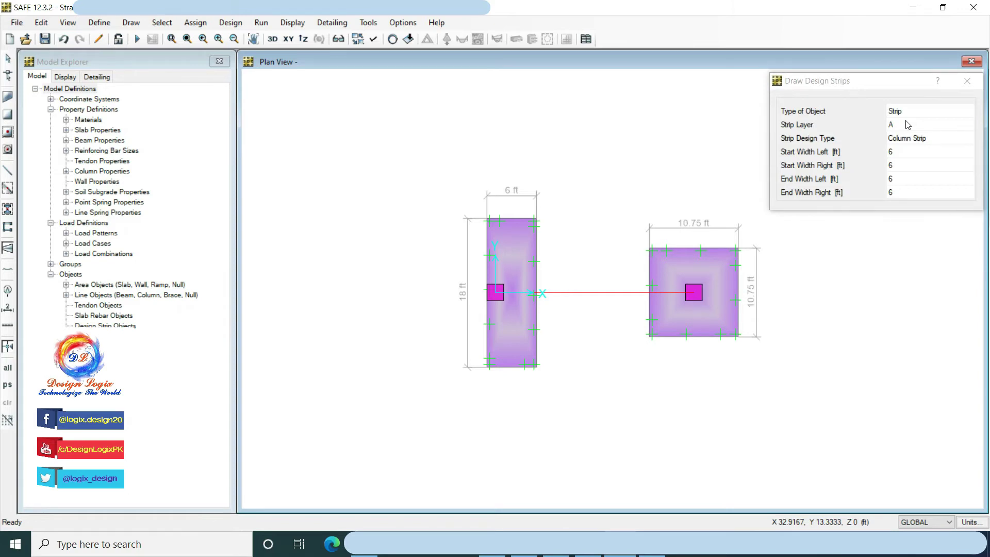
Set the Layer A strip's left and right start and end widths to 5.375 ft
left_click(913, 152)
type("5.375")
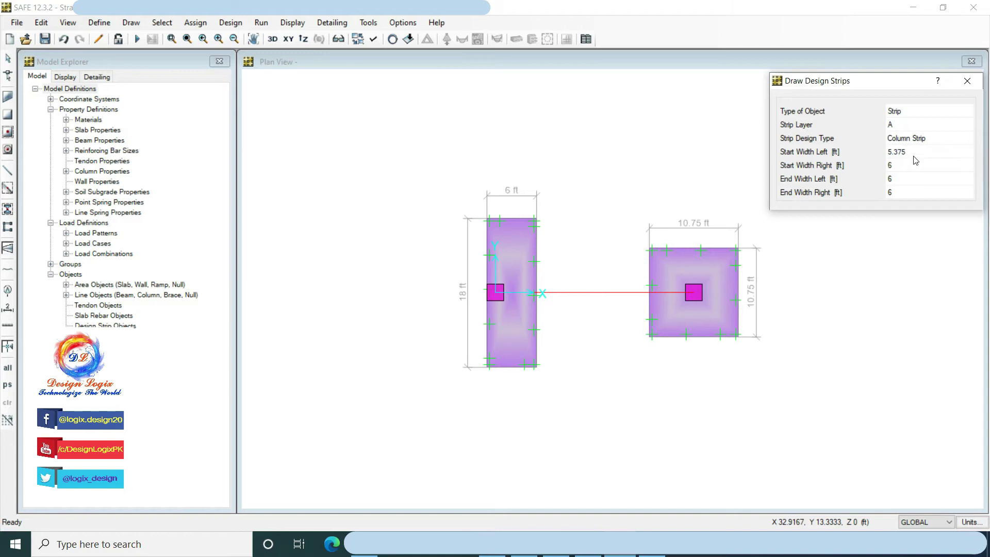
left_click(915, 165)
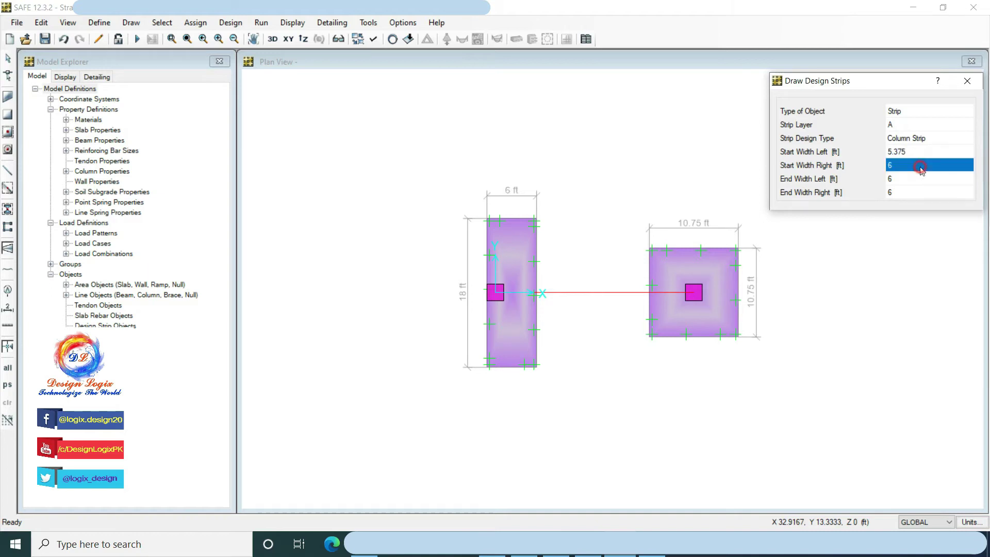
type("5.375")
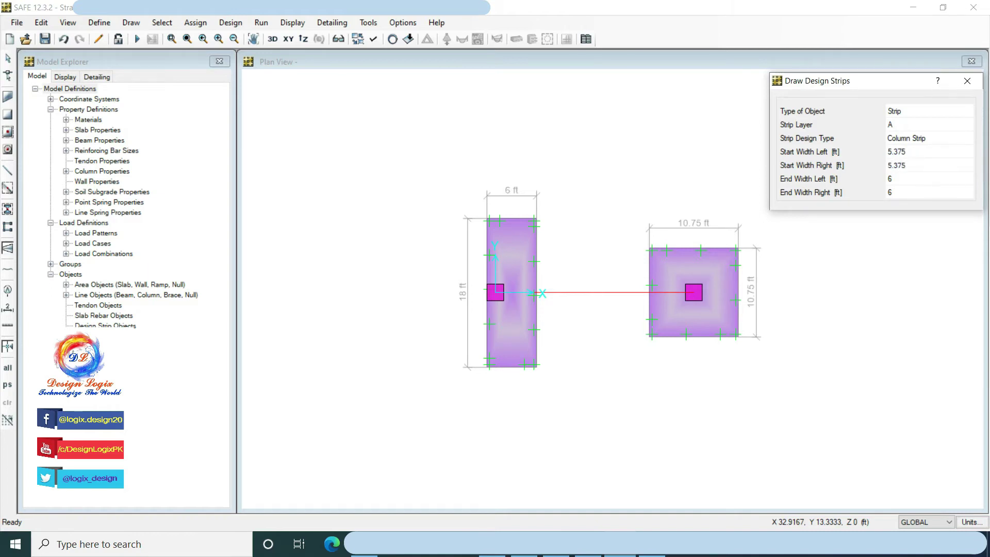
left_click(922, 178)
type("5.")
left_click(922, 193)
type("5.375")
Place the 5.375 ft strip between the footing midpoints in the plan
left_click(926, 180)
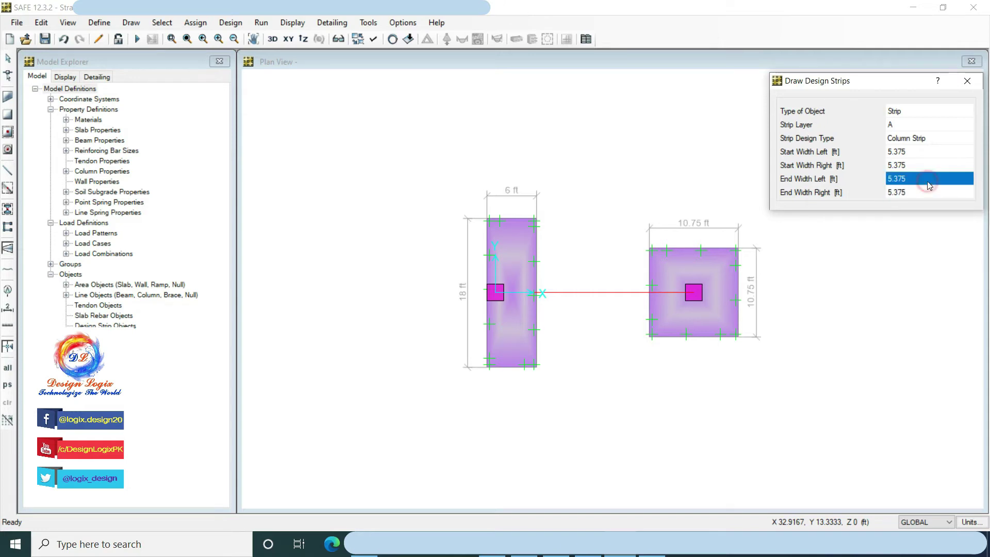
left_click(735, 290)
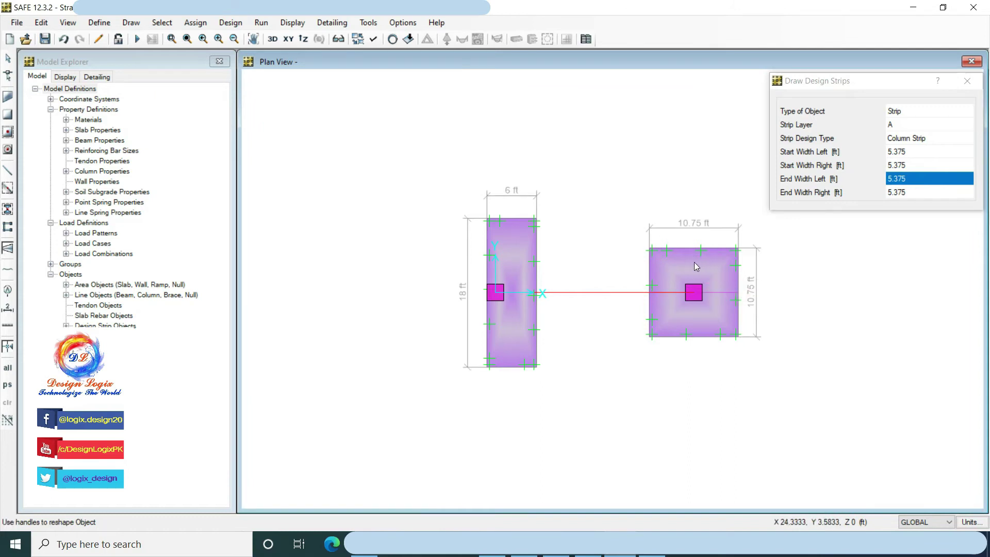
left_click(373, 44)
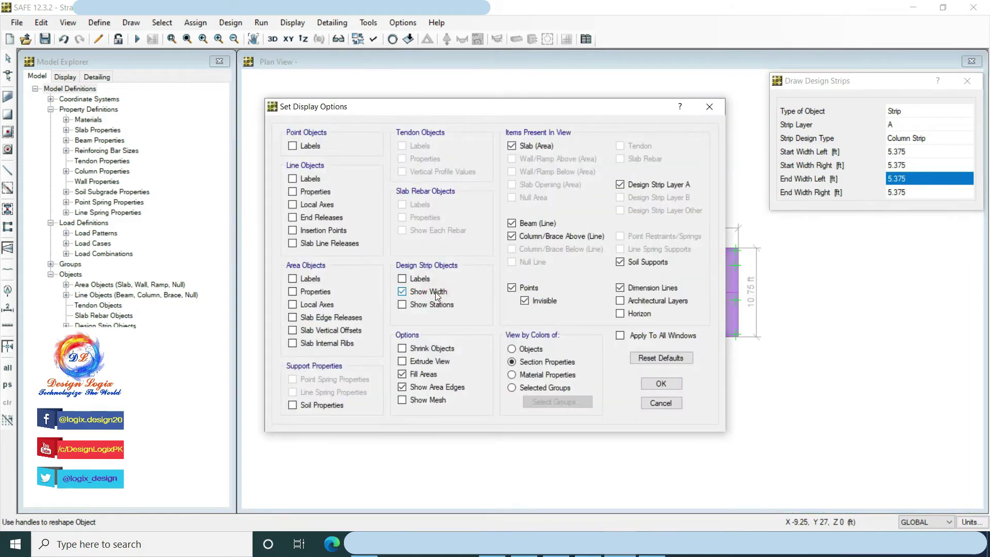
Show strip widths on the plan and draw a Layer B strip through the right footing
left_click(661, 384)
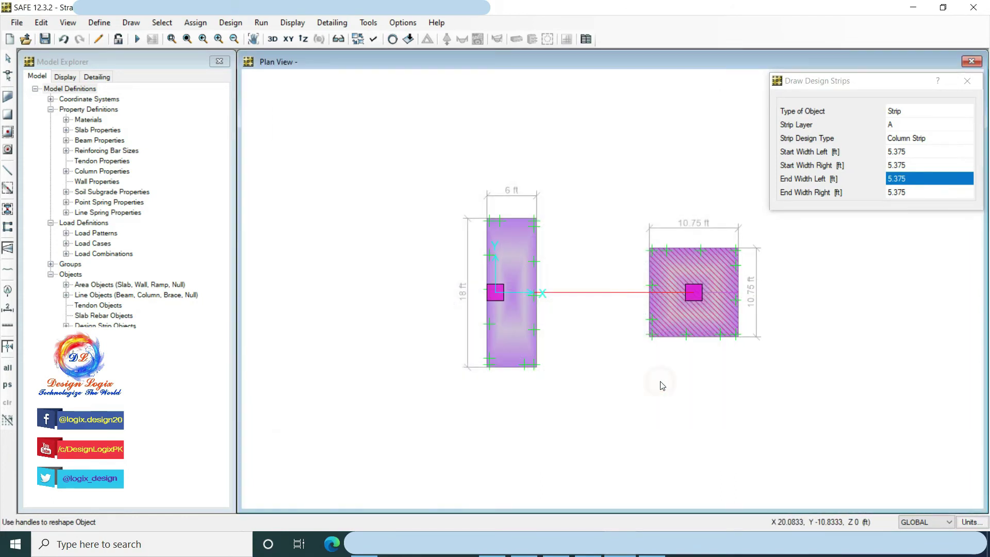
left_click(923, 125)
left_click(925, 148)
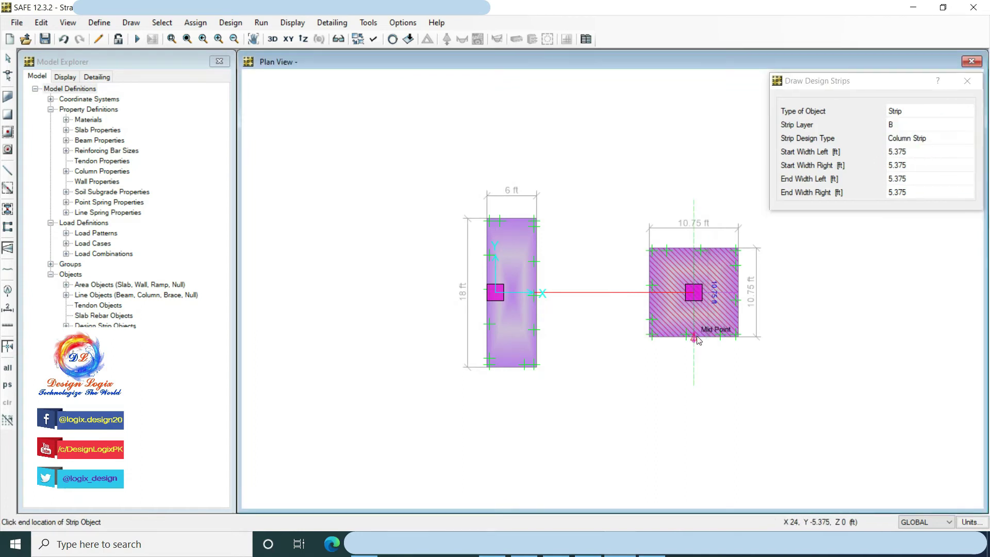
left_click(626, 275)
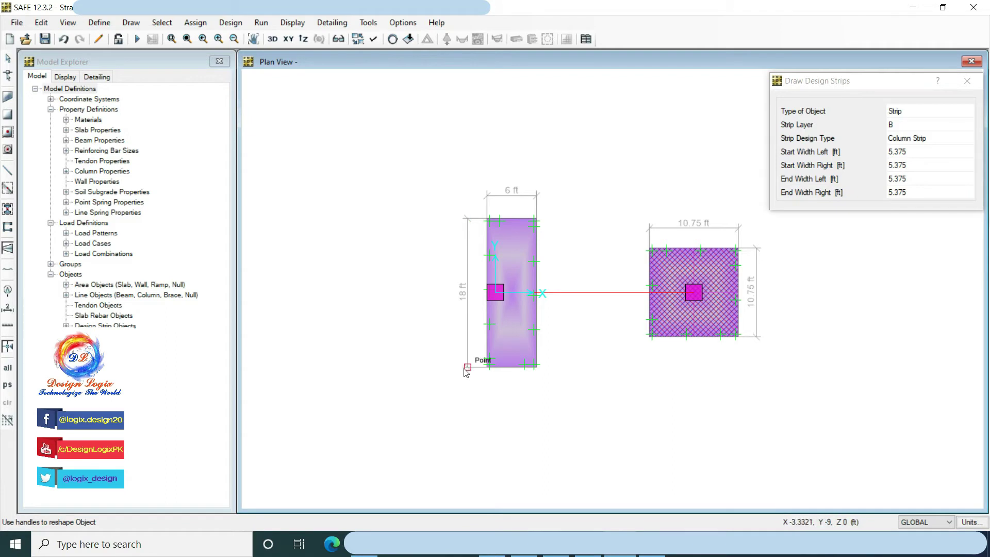
Draw a Layer A strip with all widths 9 ft across the left footing
left_click(900, 125)
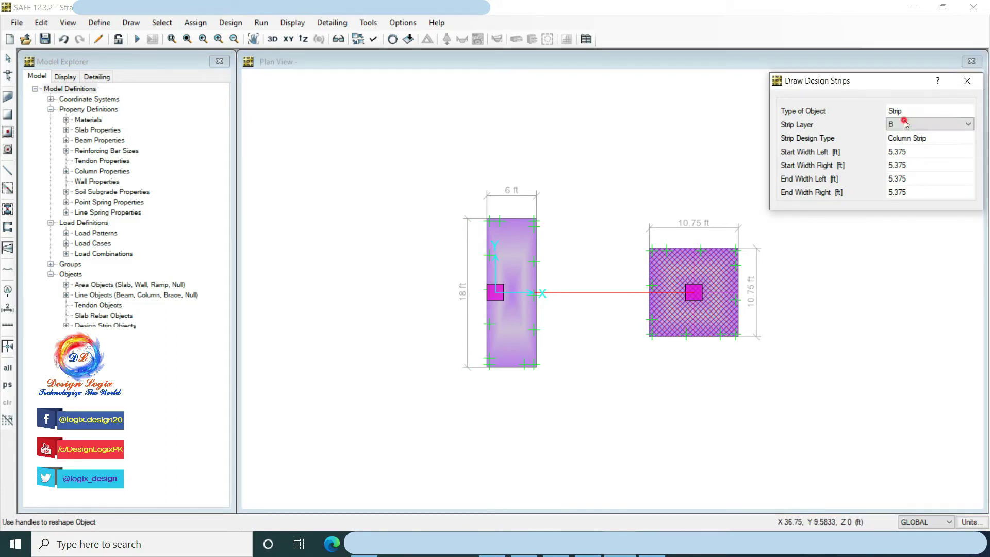
left_click(898, 146)
left_click(904, 154)
type("9")
left_click(906, 164)
type("9")
left_click(911, 177)
type("9")
left_click(913, 191)
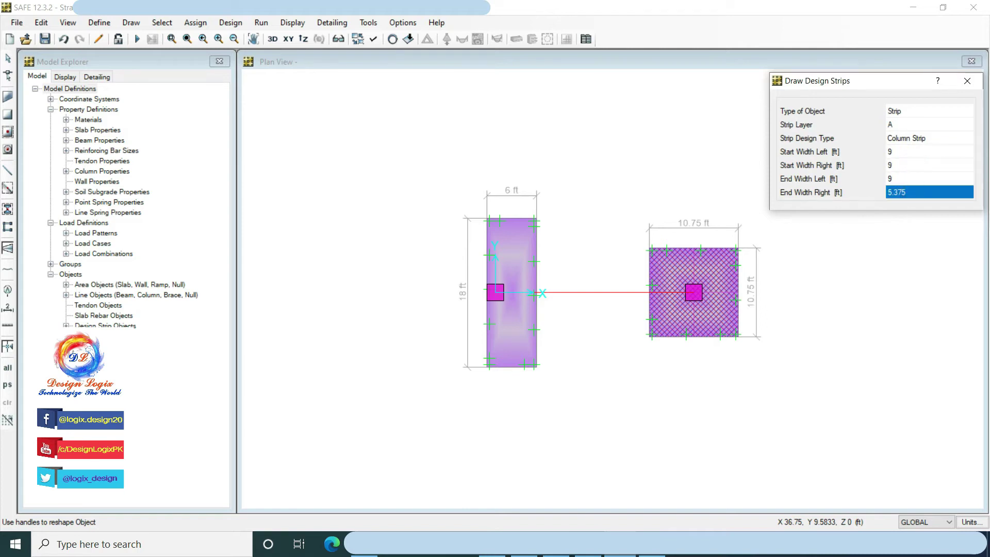
type("9")
left_click(911, 178)
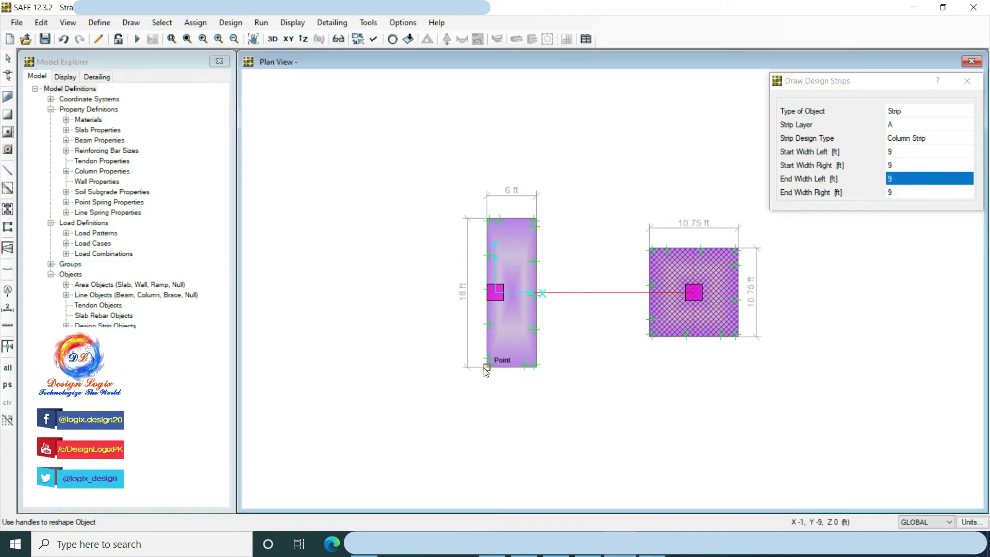
left_click(486, 293)
left_click(537, 291)
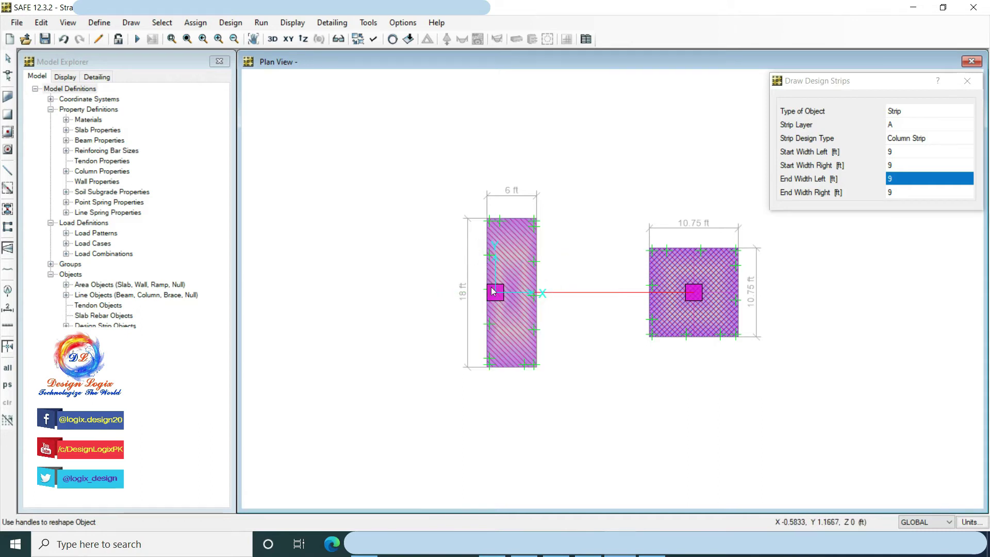
Draw a line with property NONE and 1 ft plan offset down the left footing
left_click(162, 22)
left_click(328, 37)
left_click(129, 22)
left_click(191, 146)
left_click(928, 124)
left_click(922, 135)
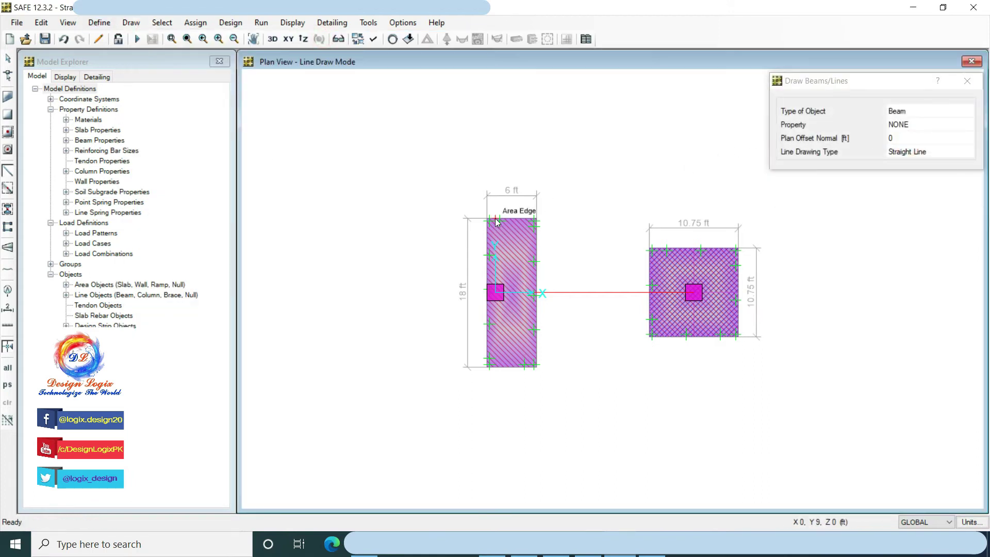
left_click(923, 137)
type("1")
left_click(910, 126)
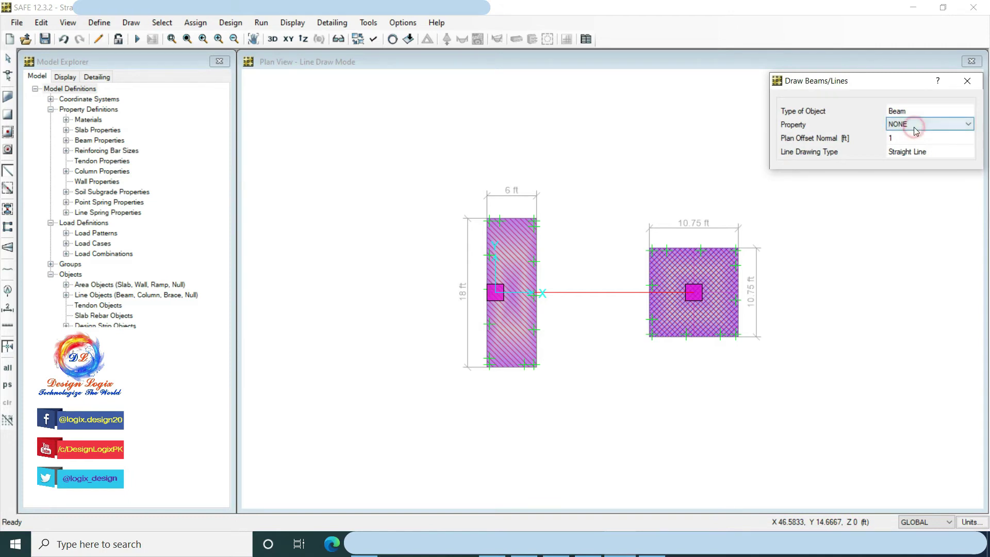
left_click(489, 367)
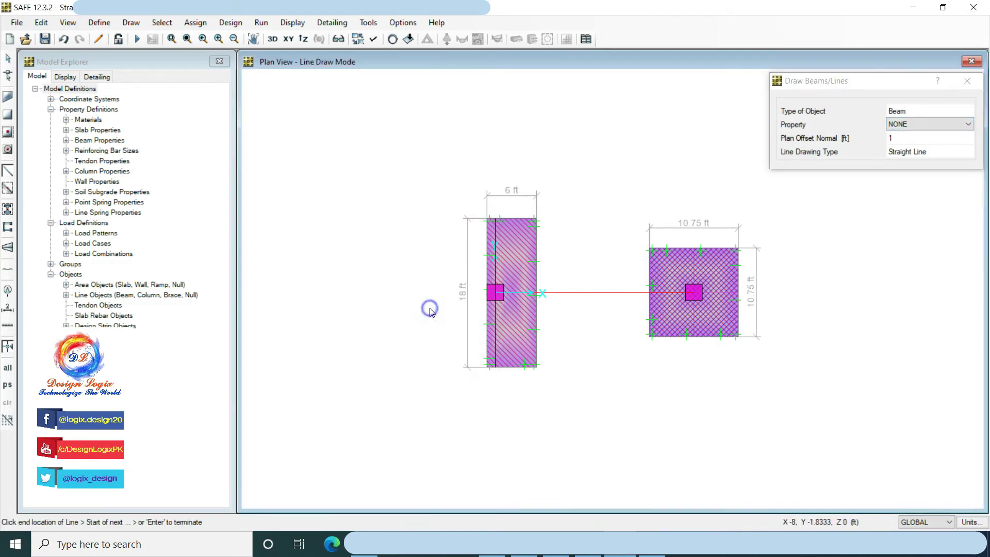
Set up a Layer B design strip with 1 ft left and 5 ft right widths
left_click(132, 23)
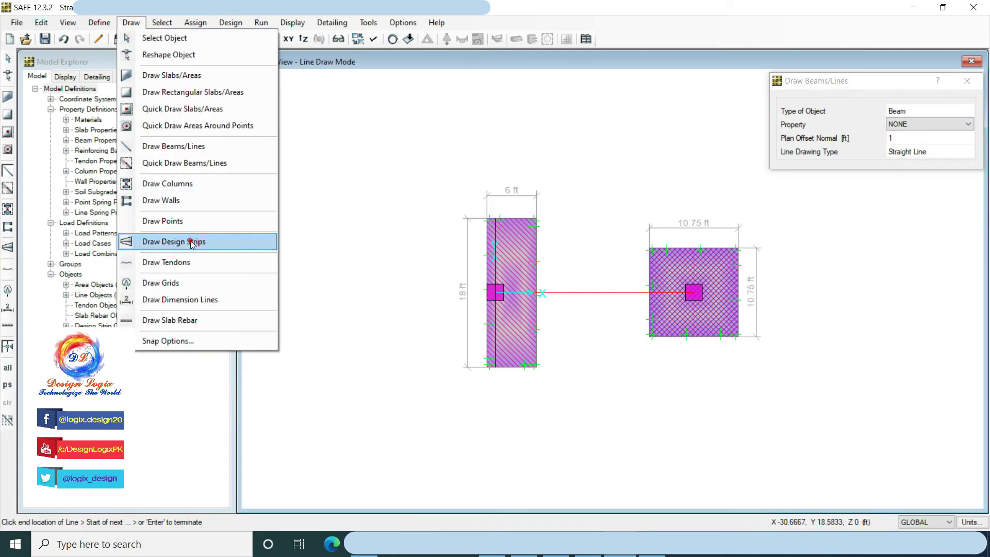
left_click(191, 242)
left_click(911, 128)
left_click(899, 143)
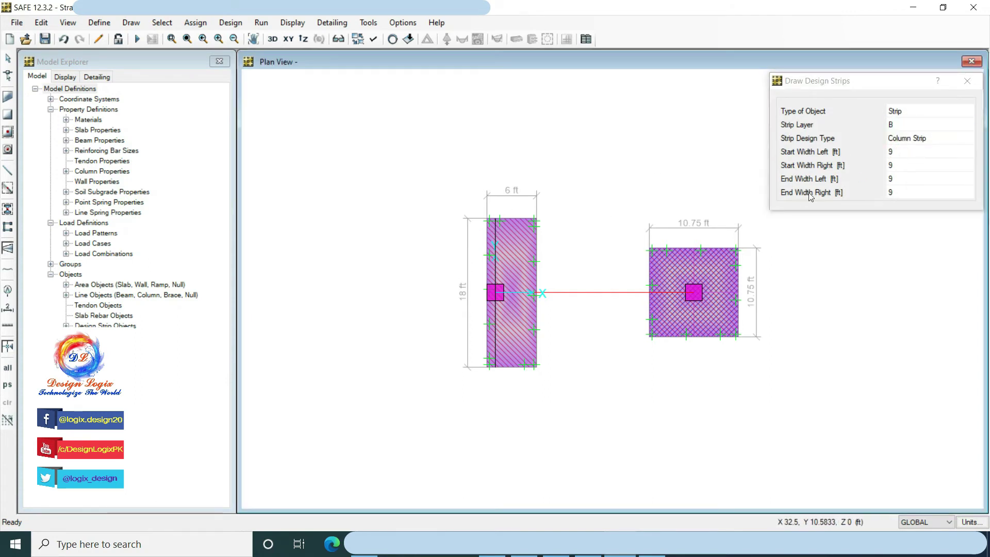
left_click(910, 154)
type("1")
left_click(909, 168)
type("5")
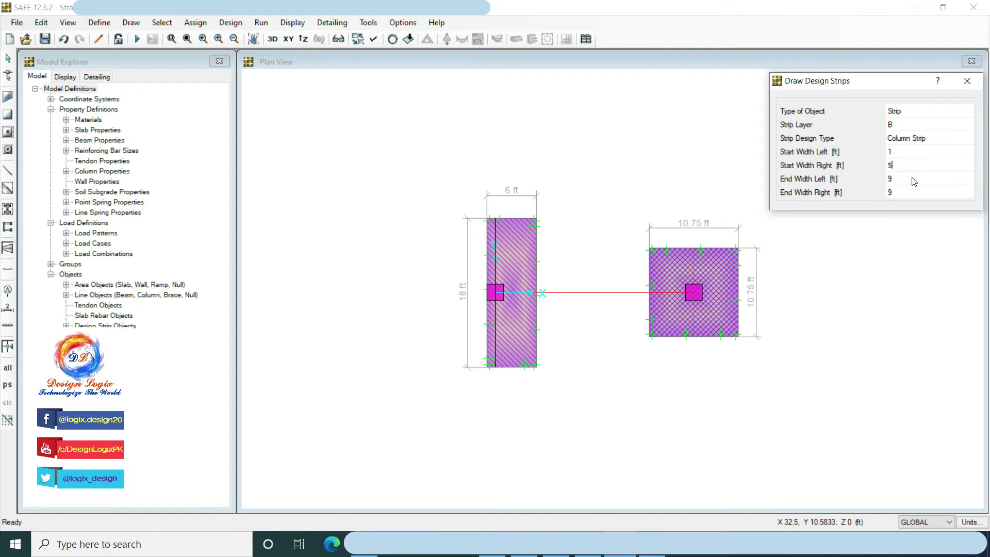
left_click(918, 179)
Draw the strip from the left footing's bottom edge to its top midpoint
left_click(496, 364)
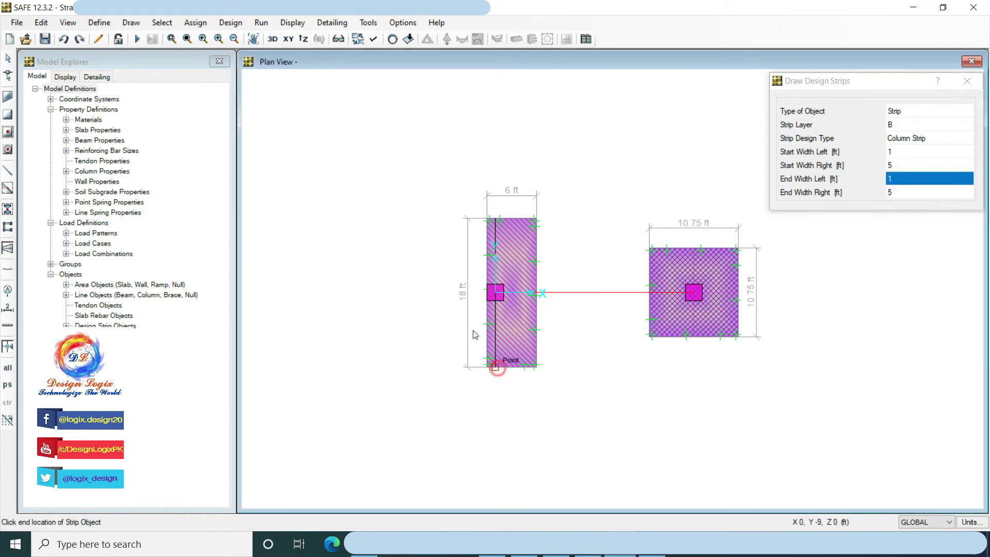
left_click(495, 219)
key("Return")
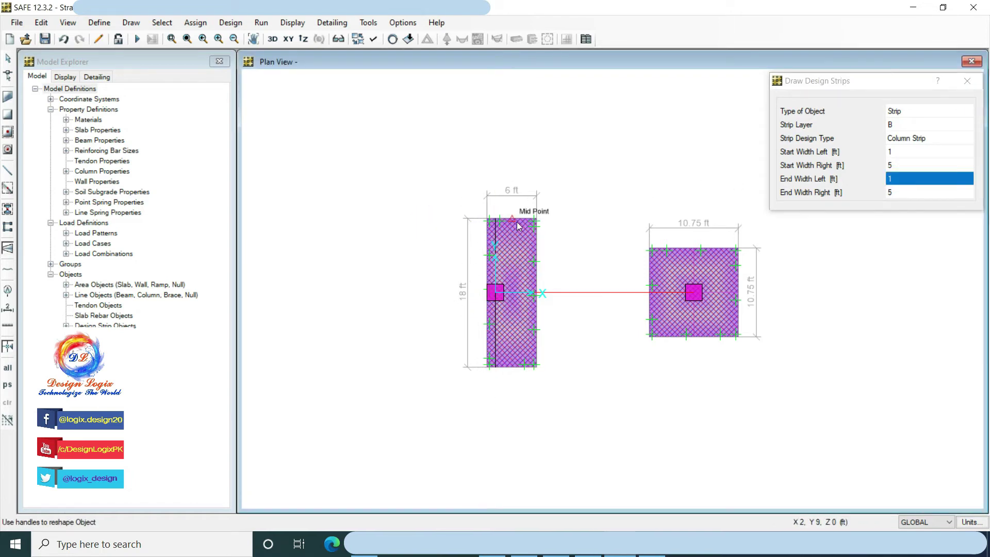
left_click(166, 25)
mouse_move(176, 38)
left_click(415, 38)
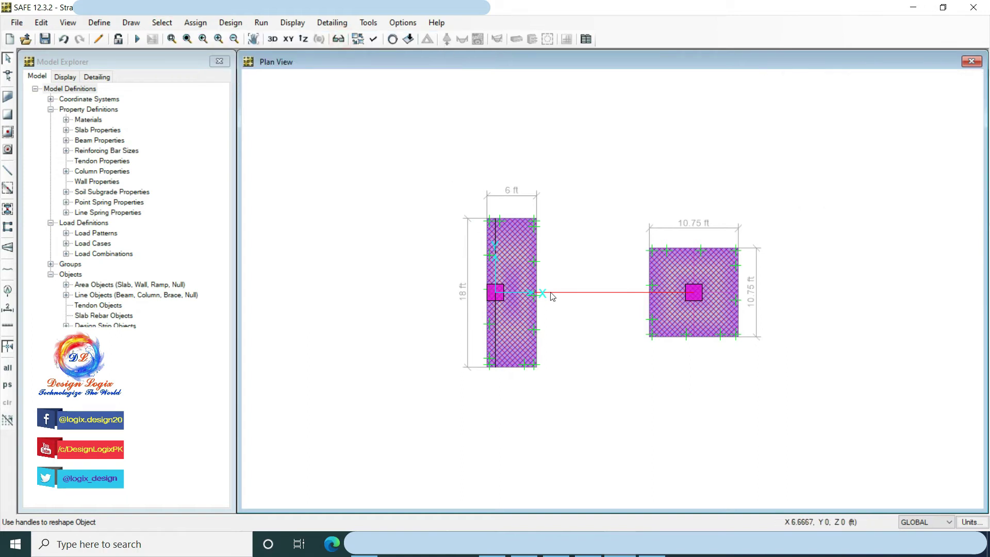
Run analysis and design, then set the slab design display basis to Strip Based
left_click(262, 23)
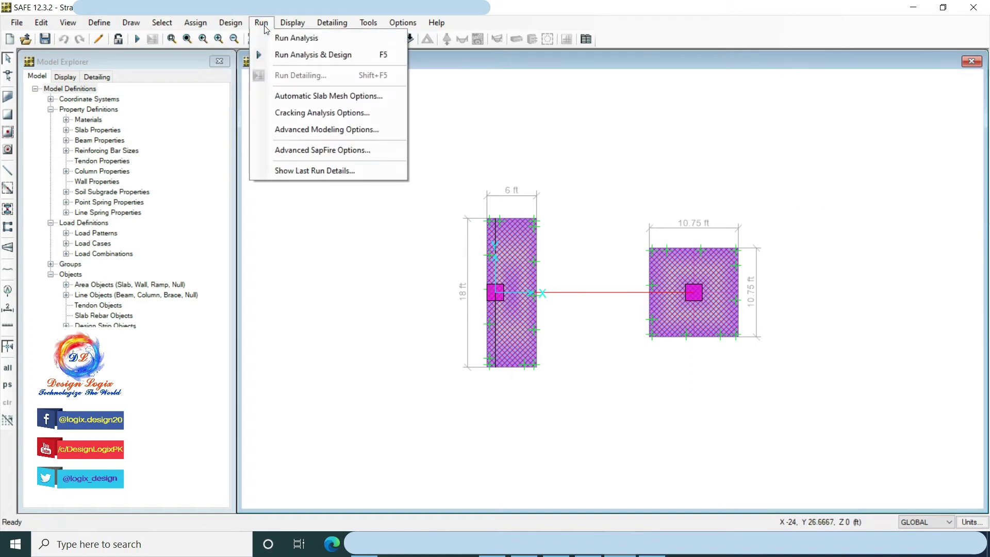
left_click(283, 51)
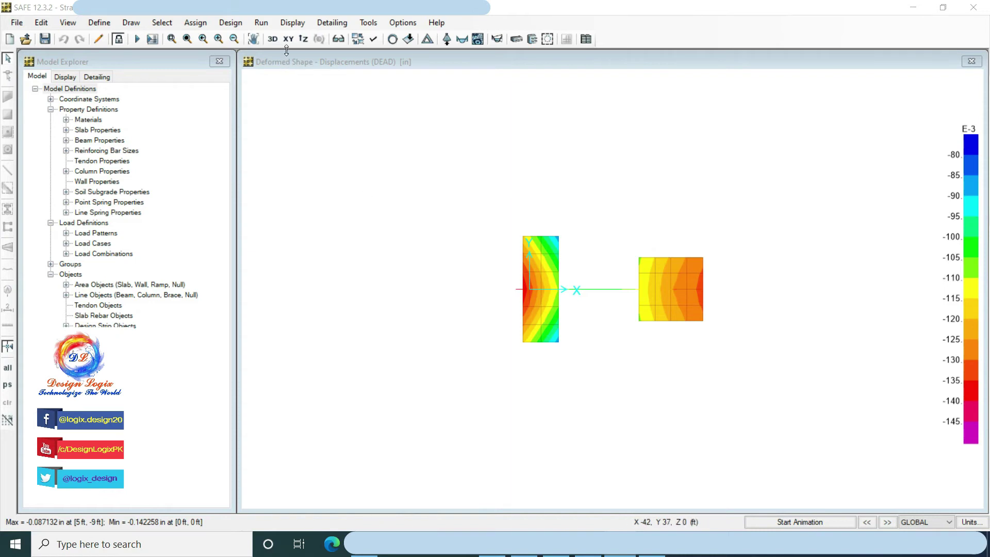
left_click(293, 22)
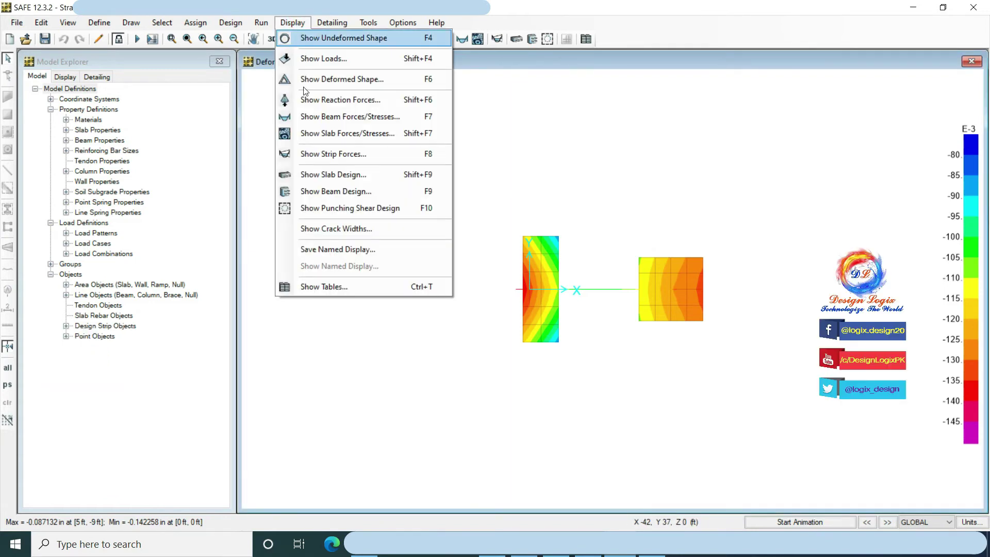
left_click(340, 175)
left_click(471, 138)
left_click(453, 158)
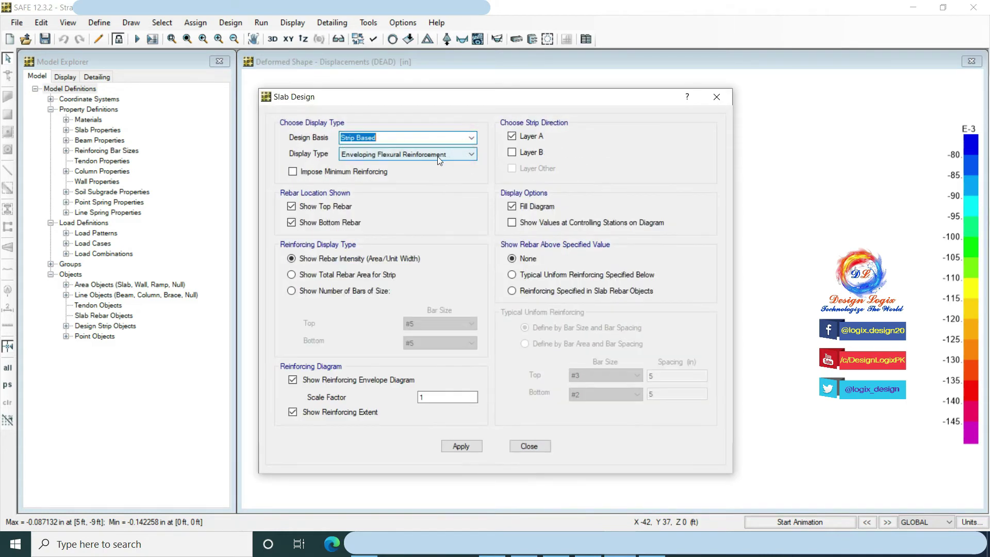
Impose minimum reinforcing and show Layer A bottom rebar as #5 bar counts, unfilled, without envelope
left_click(371, 172)
mouse_move(479, 99)
left_mouse_down()
mouse_move(227, 78)
mouse_move(211, 68)
left_mouse_up()
left_click(70, 175)
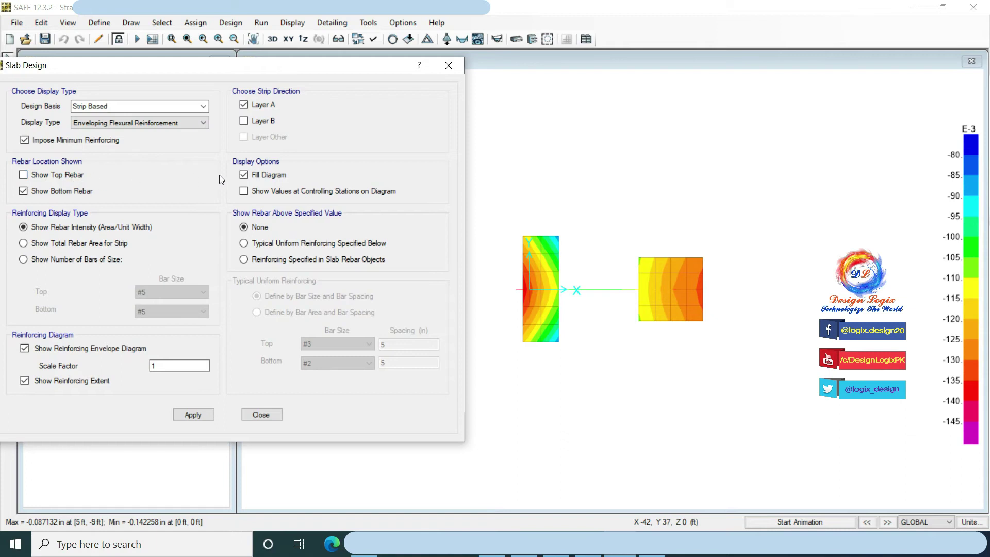
left_click(244, 175)
left_click(244, 192)
left_click(100, 261)
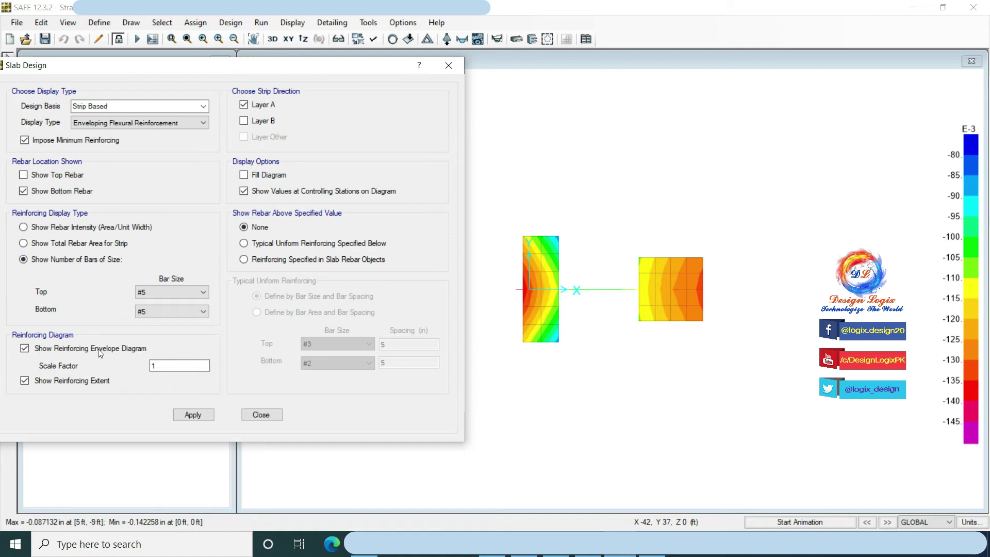
left_click(25, 349)
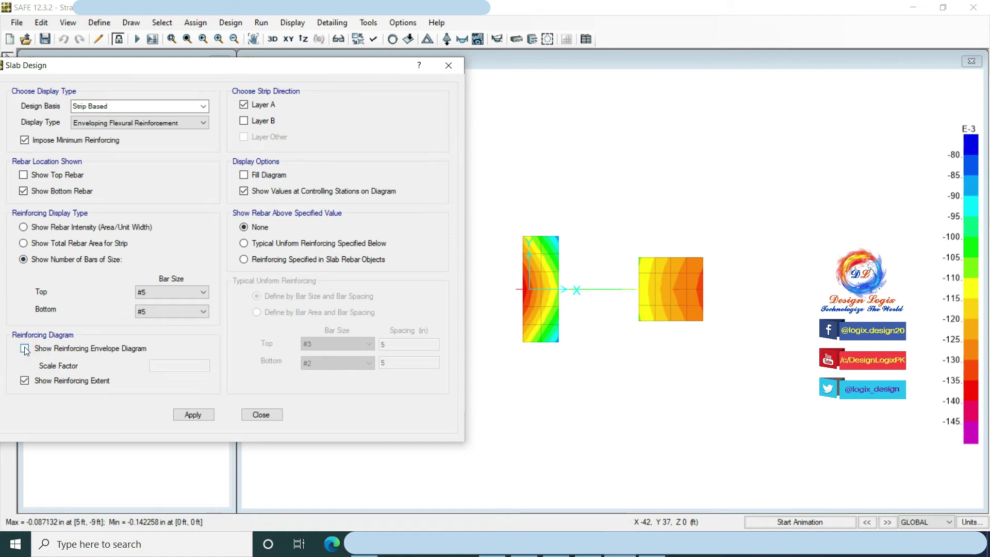
left_click(200, 415)
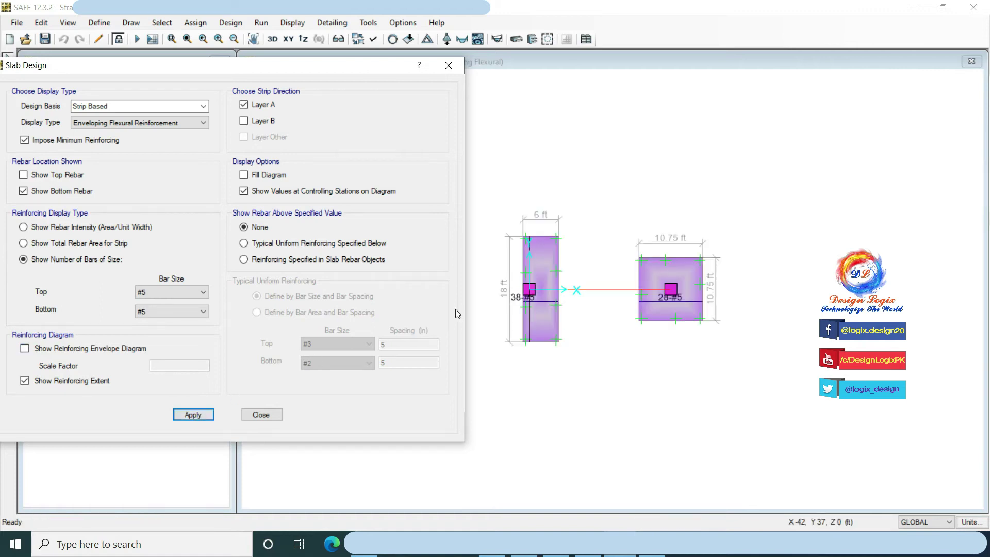
mouse_move(684, 306)
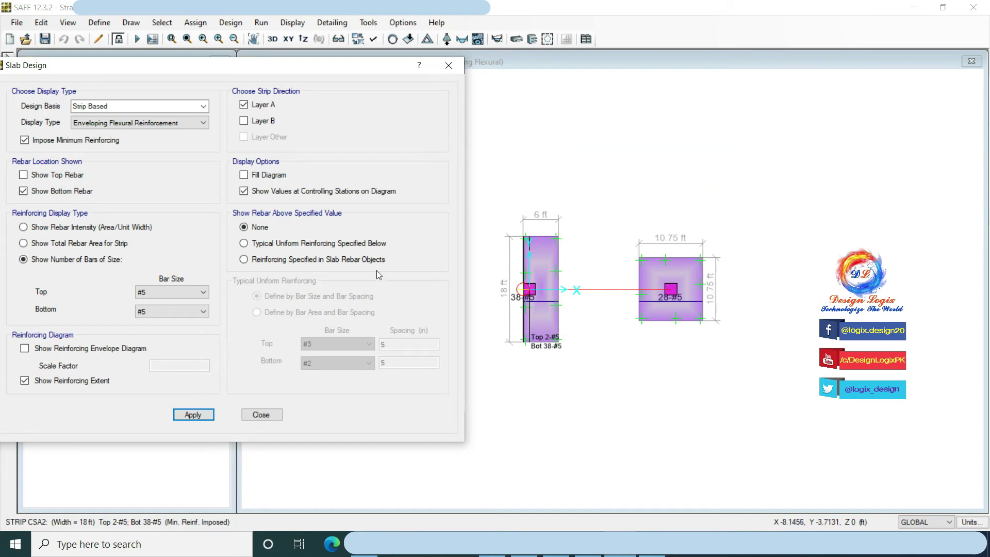
Switch the slab design display from Layer A to the Layer B strips
left_click(243, 121)
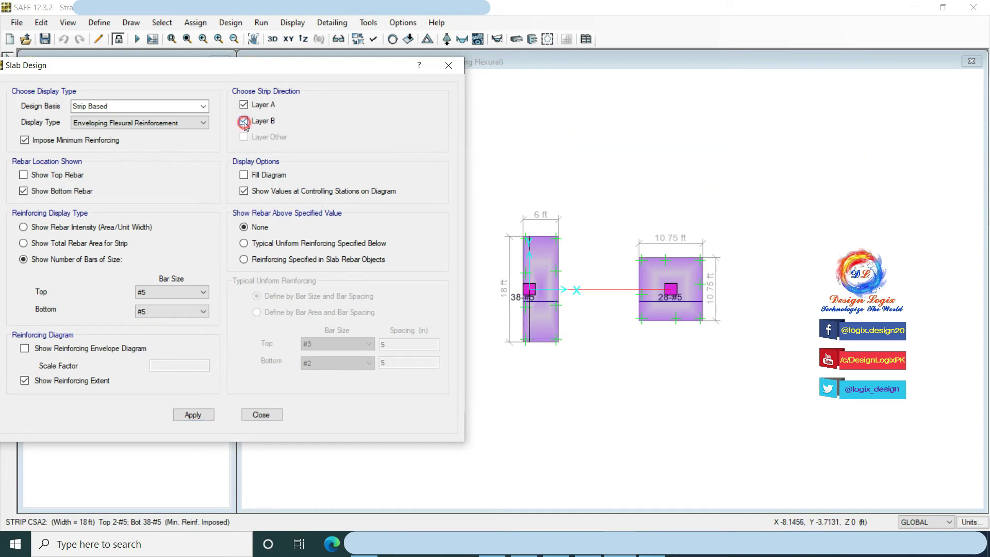
left_click(244, 104)
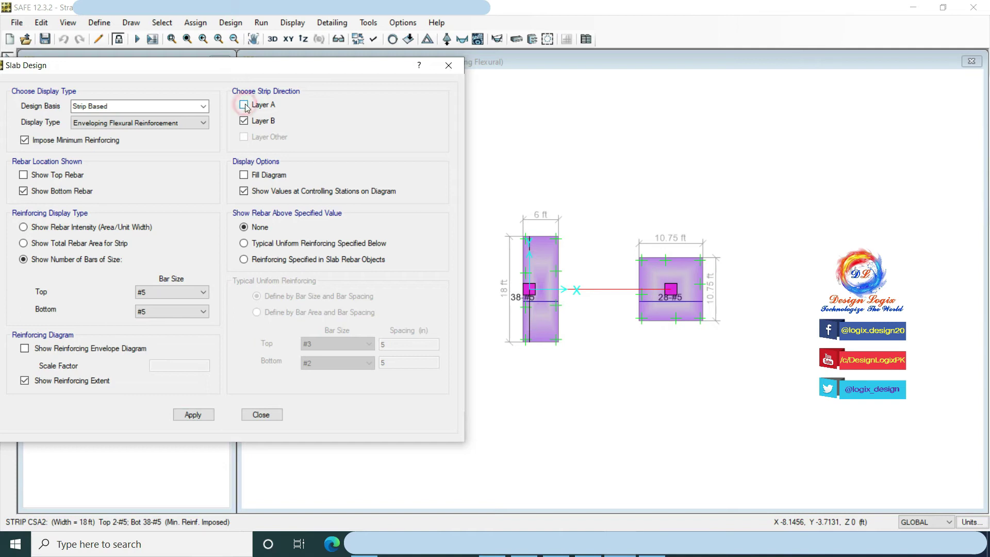
left_click(209, 416)
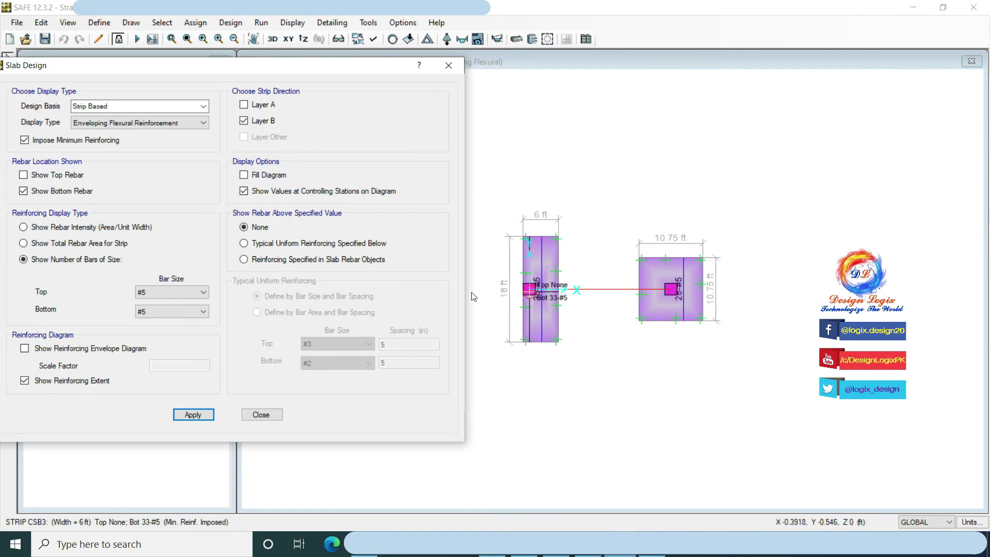
Compare bottom bar counts using #6, #7 and #8 bottom bar sizes
left_click(199, 311)
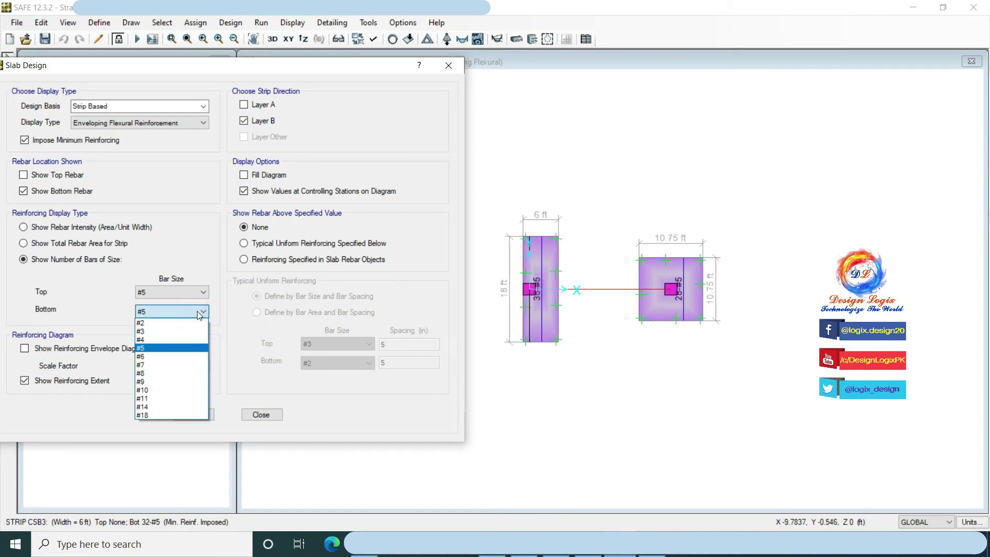
left_click(161, 357)
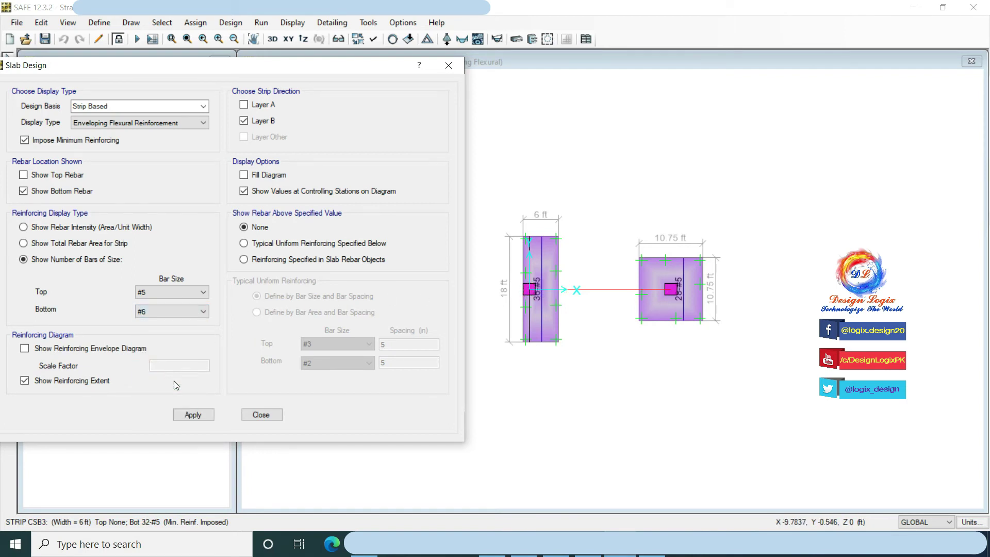
left_click(193, 415)
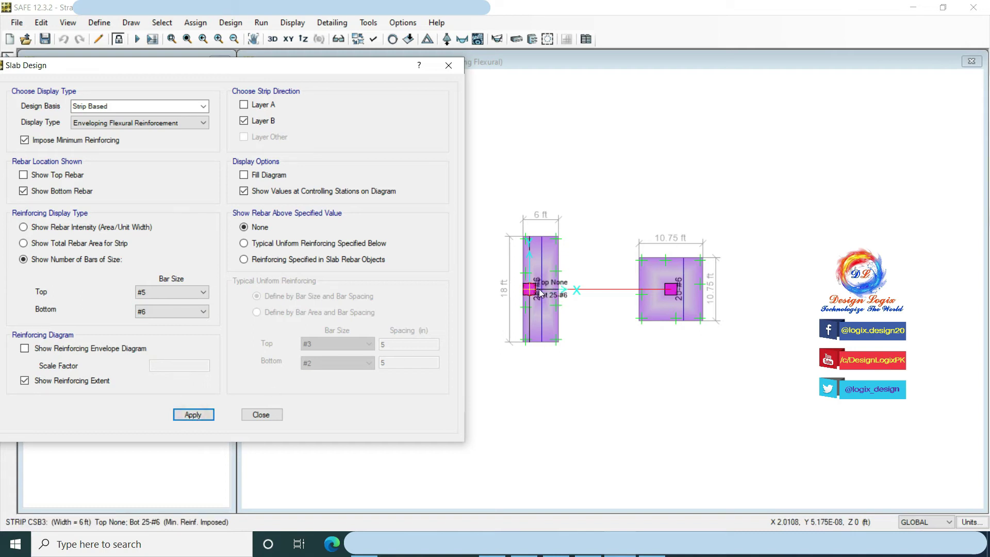
left_click(199, 310)
left_click(157, 366)
left_click(199, 416)
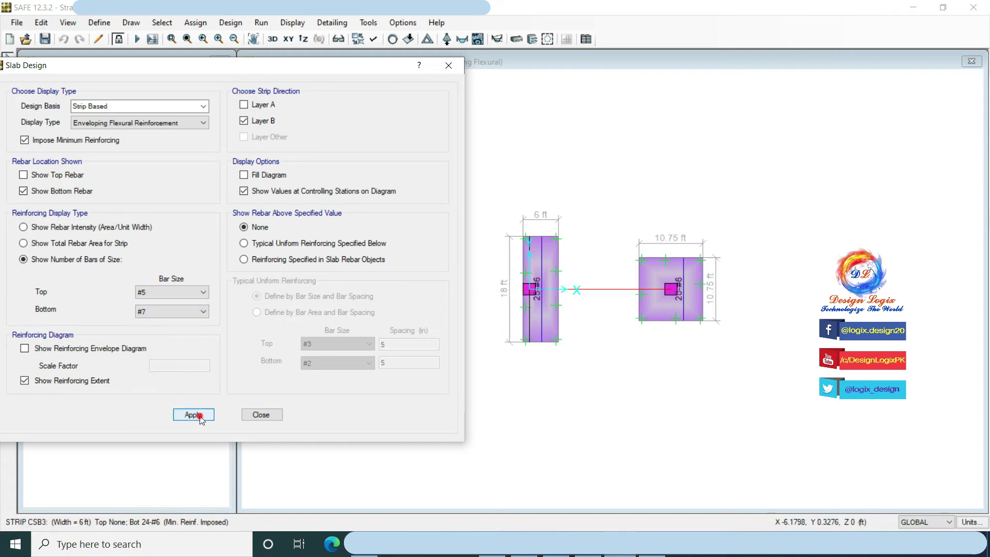
left_click(181, 311)
left_click(155, 373)
left_click(193, 415)
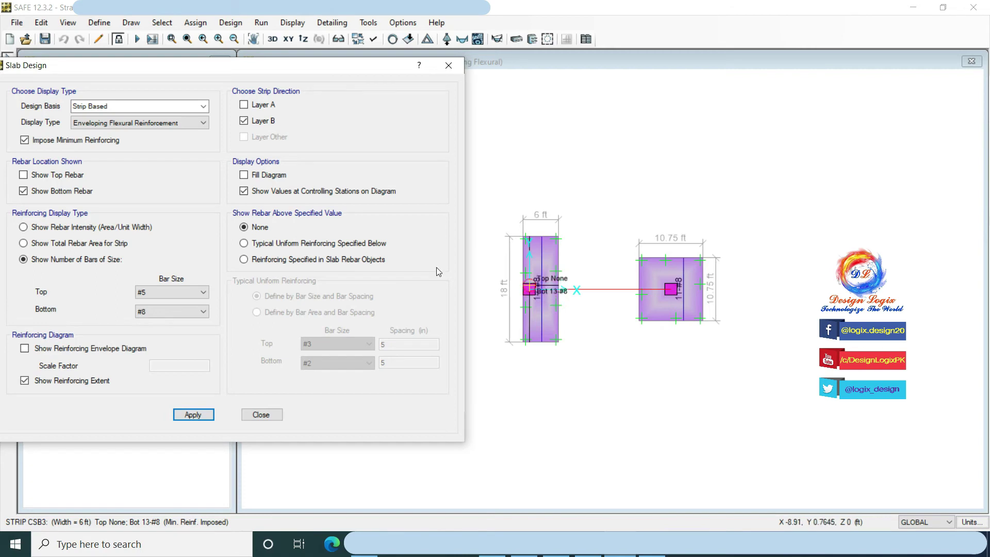
Show the strips' top reinforcement instead of the bottom reinforcement
left_click(23, 174)
left_click(23, 191)
left_click(244, 104)
left_click(285, 125)
left_click(215, 419)
mouse_move(529, 292)
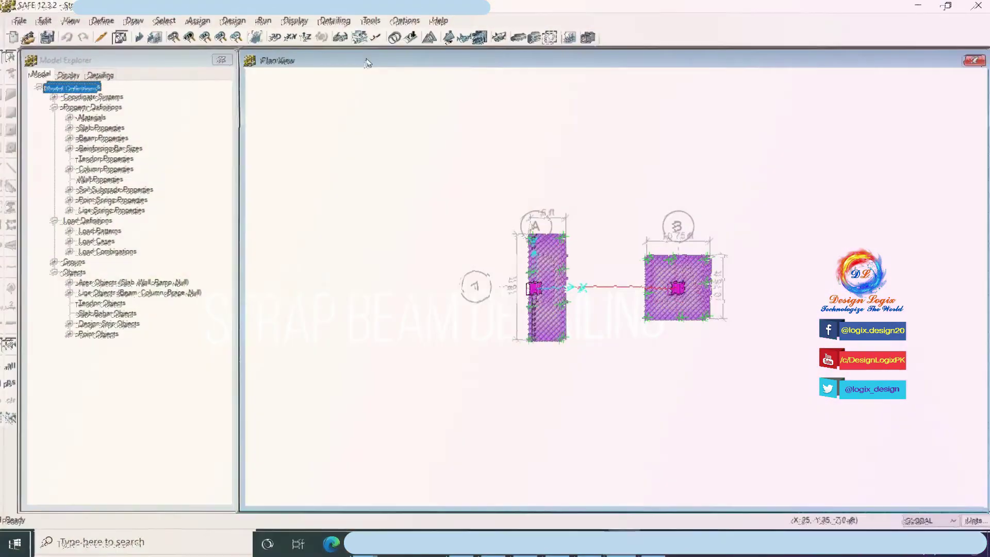
Accept the detailing preferences with US units, lengths in feet and rebar weight in tons
left_click(339, 24)
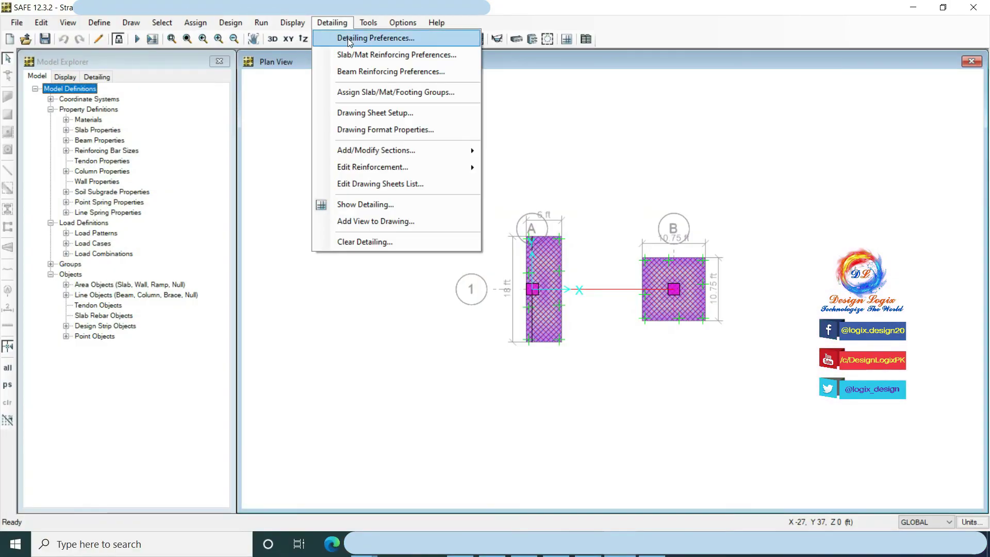
left_click(356, 38)
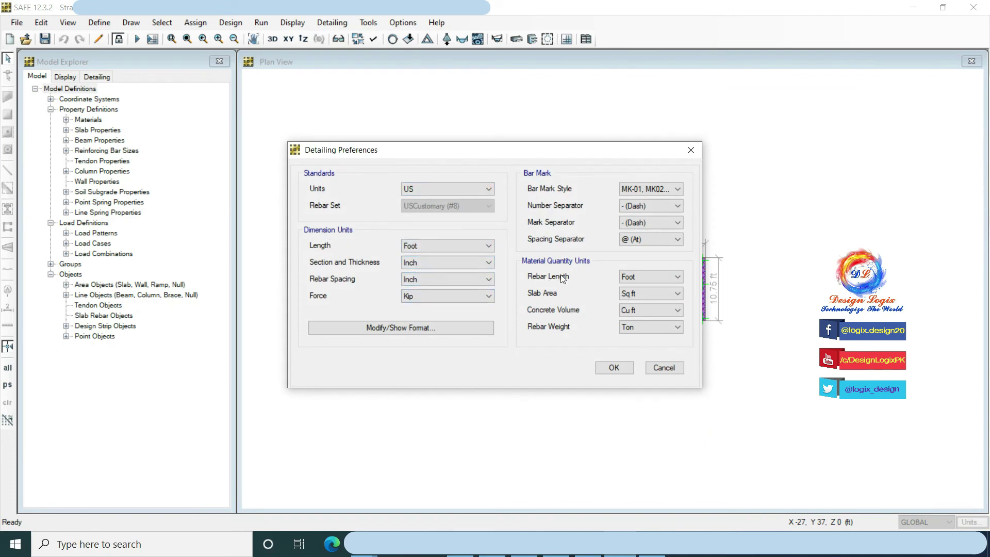
left_click(616, 368)
left_click(334, 26)
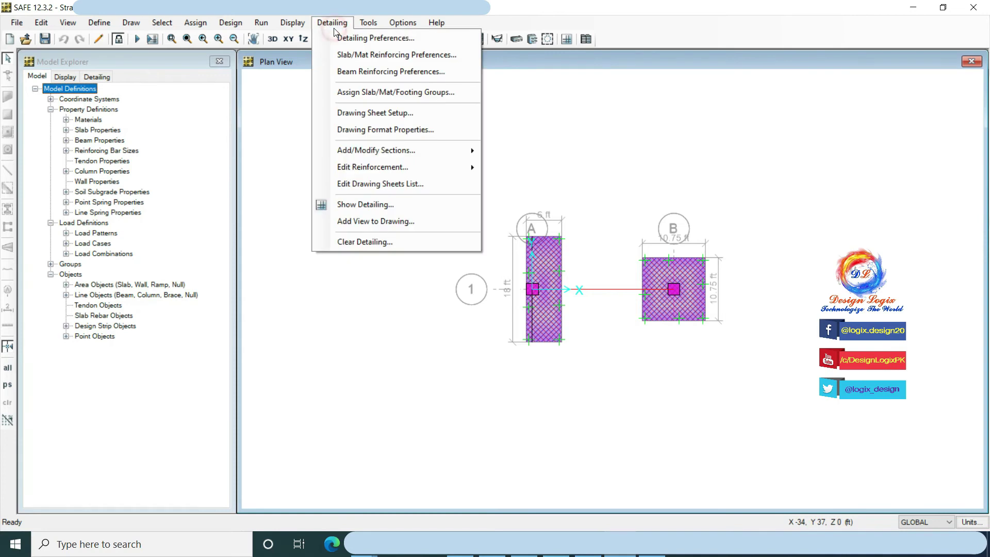
Set beam bar extents to design only with minimum 6-#8 top and 6-#5 bottom bars, clearing the CB label prefix
left_click(365, 73)
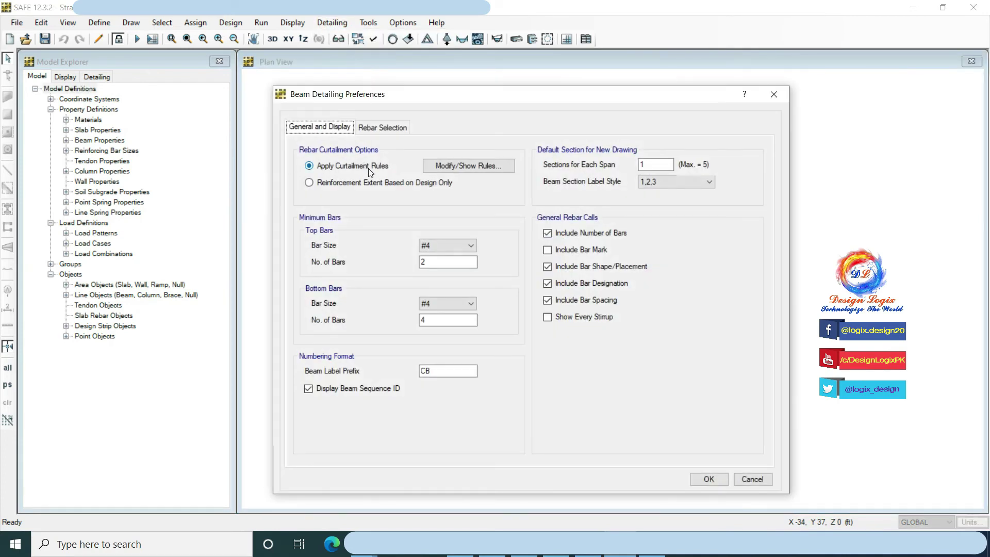
left_click(393, 187)
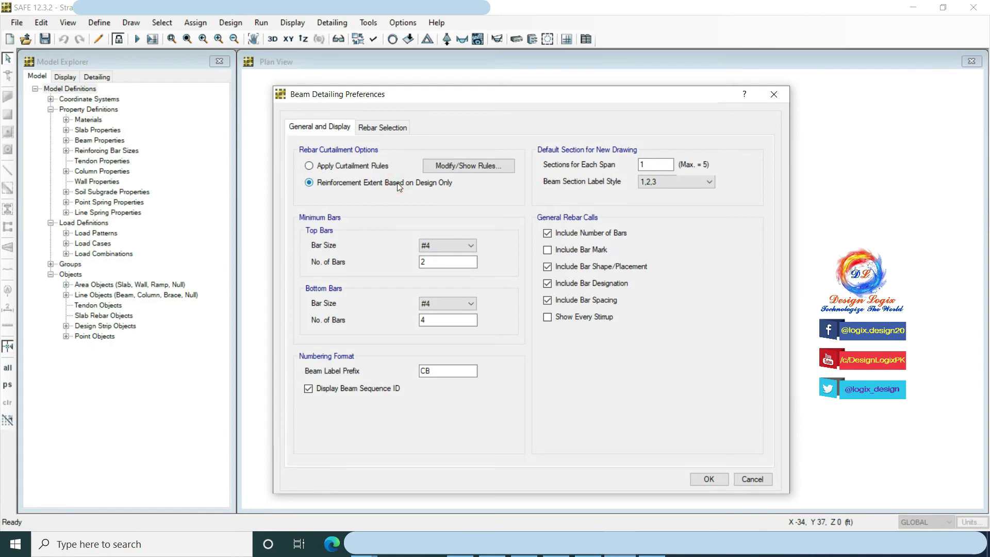
left_click(431, 247)
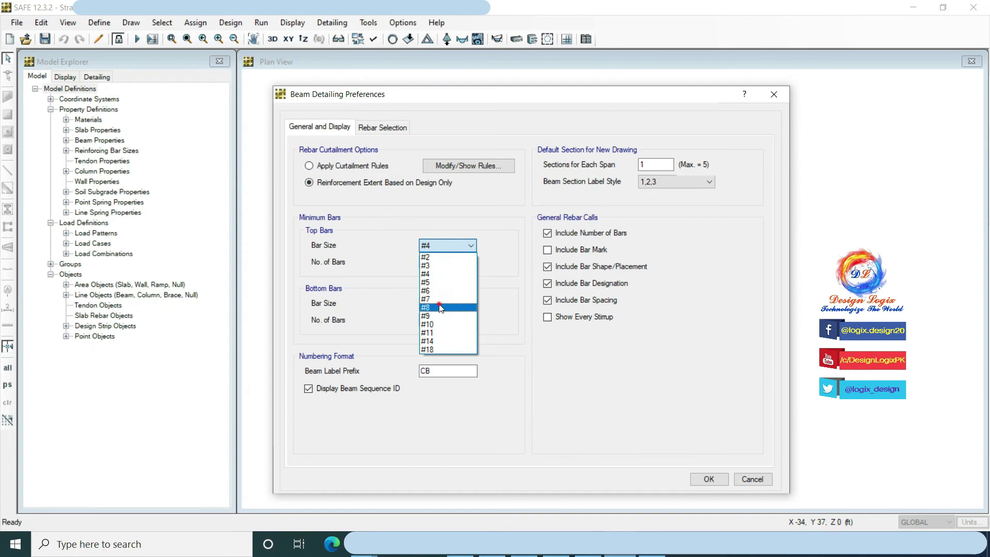
left_click(439, 308)
left_click(423, 262)
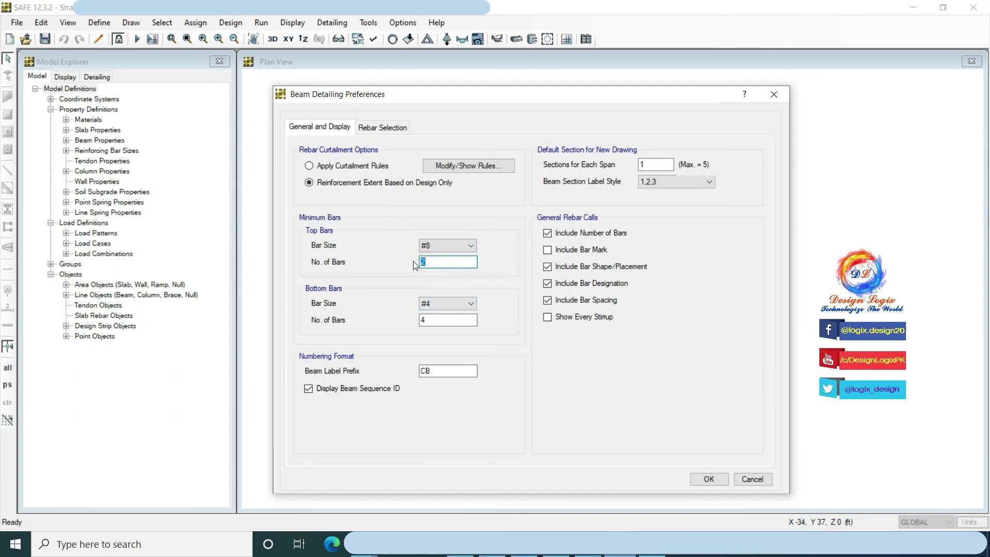
left_click(438, 320)
left_click(434, 304)
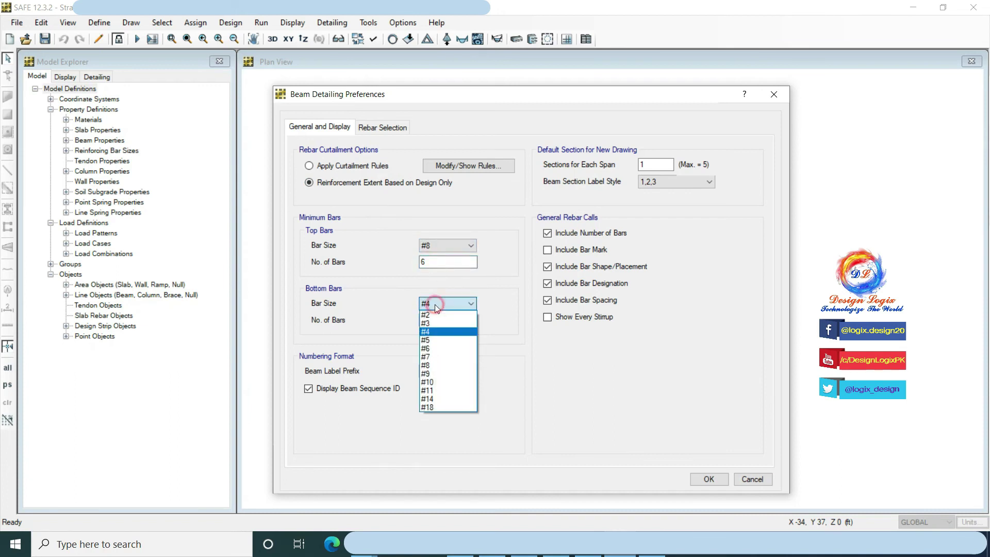
left_click(439, 339)
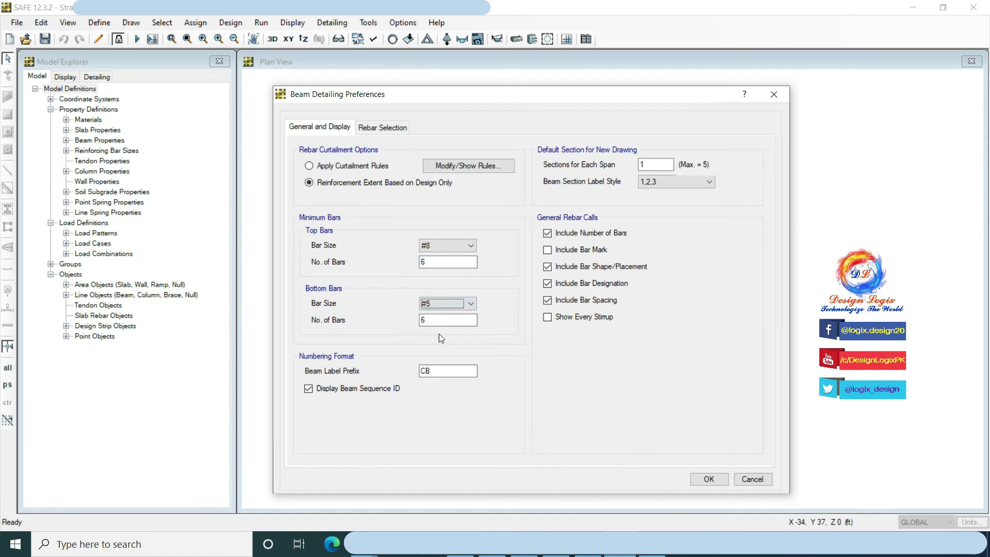
double_click(425, 373)
key("BackSpace")
Choose #8 as the preferred top reinforcement size and accept the beam detailing preferences
left_click(379, 129)
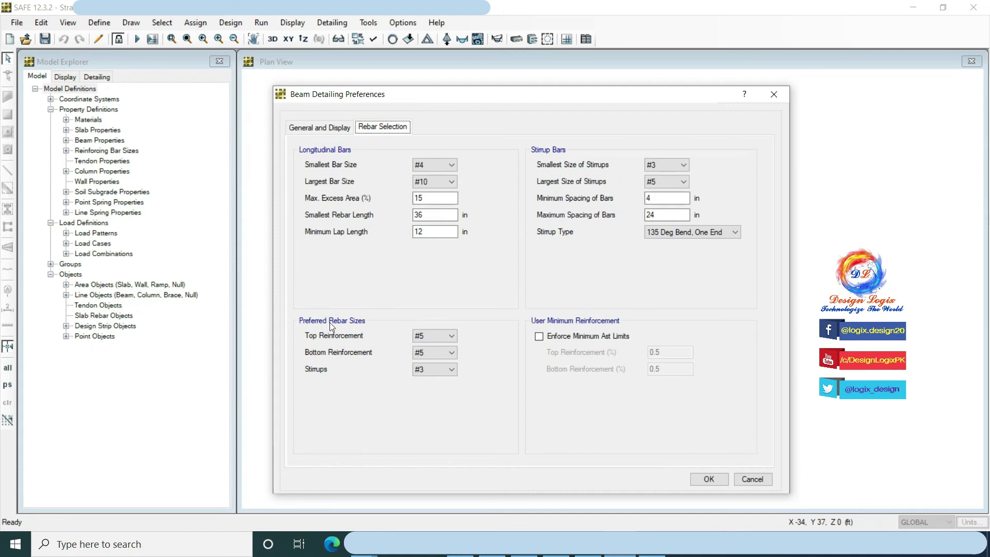
left_click(426, 335)
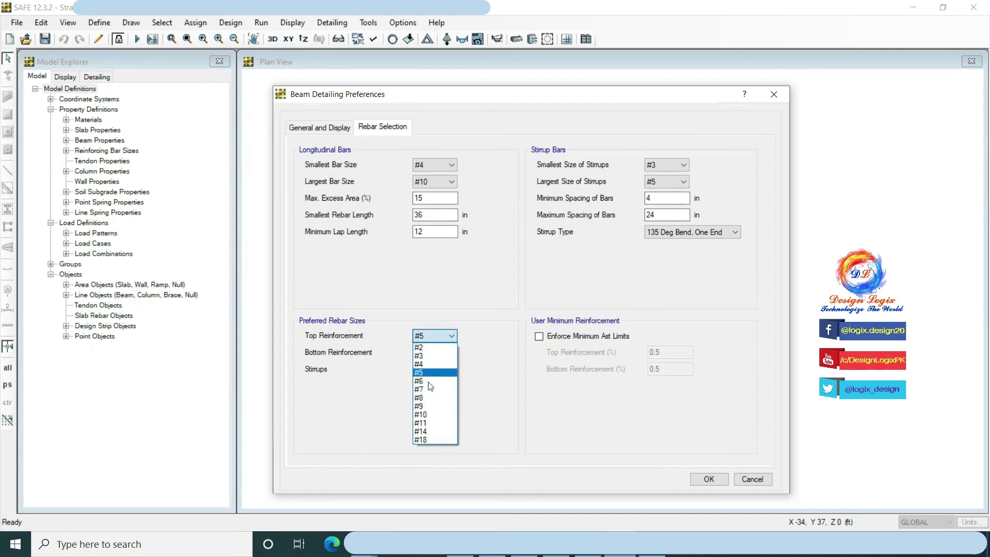
left_click(430, 398)
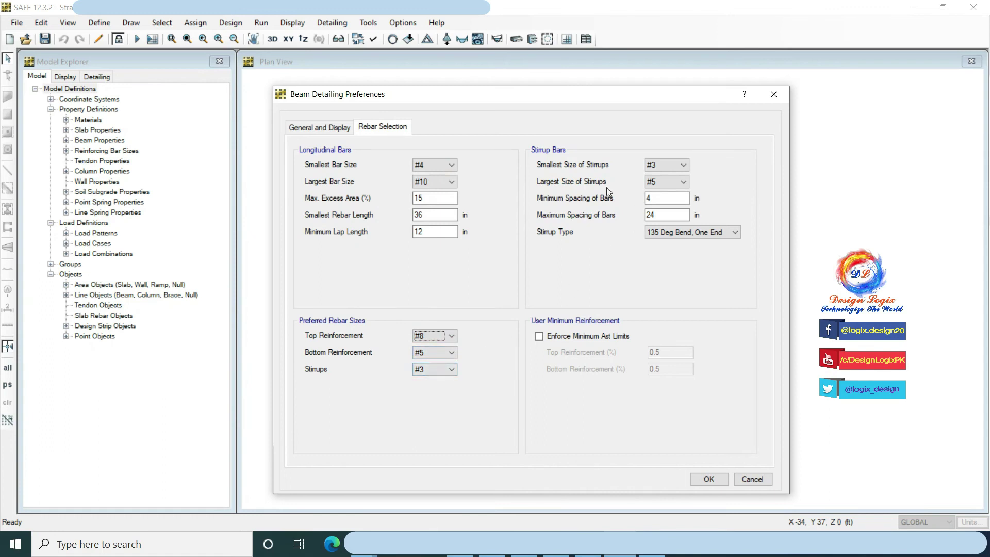
left_click(706, 477)
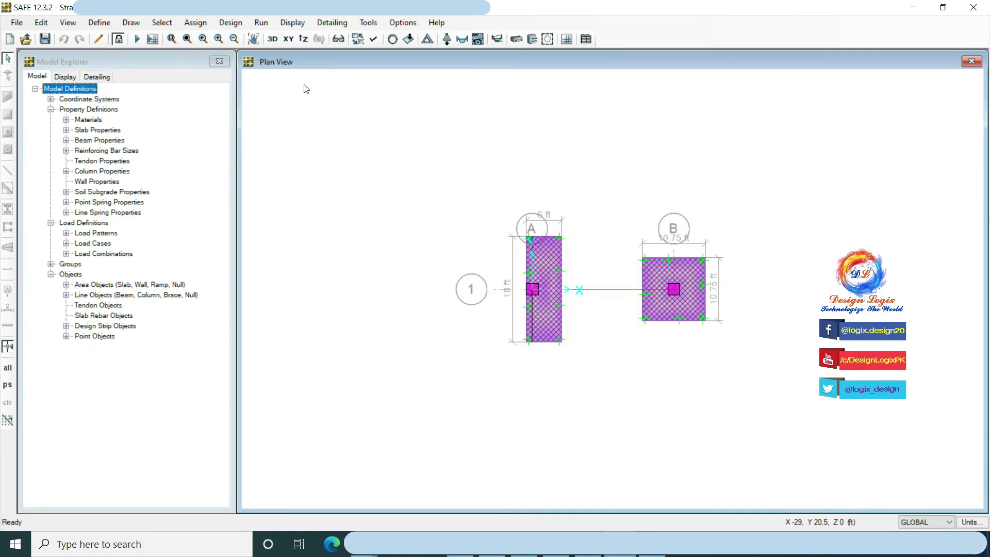
Run new detailing with drawing generation to produce the F1/F2 footing layout plan
left_click(263, 23)
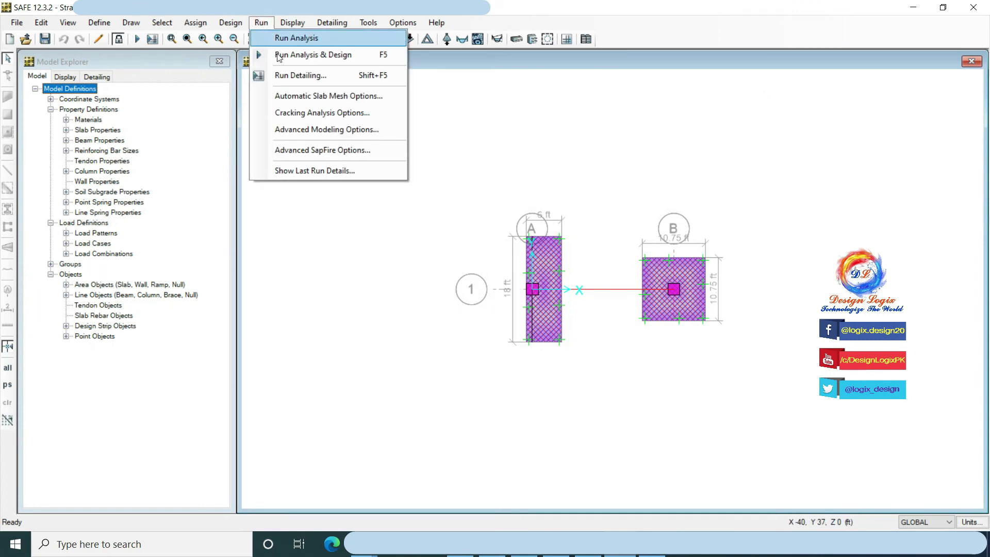
left_click(285, 76)
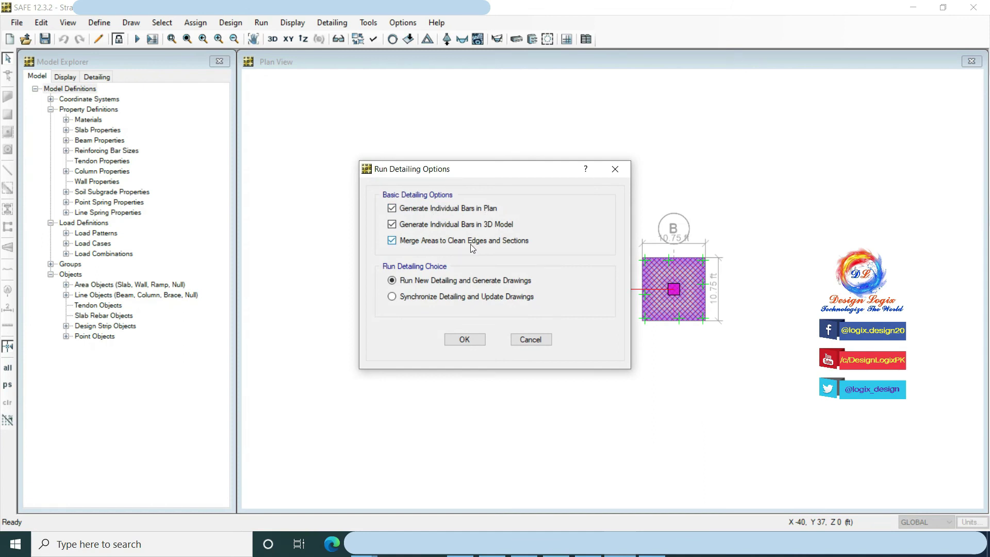
left_click(464, 339)
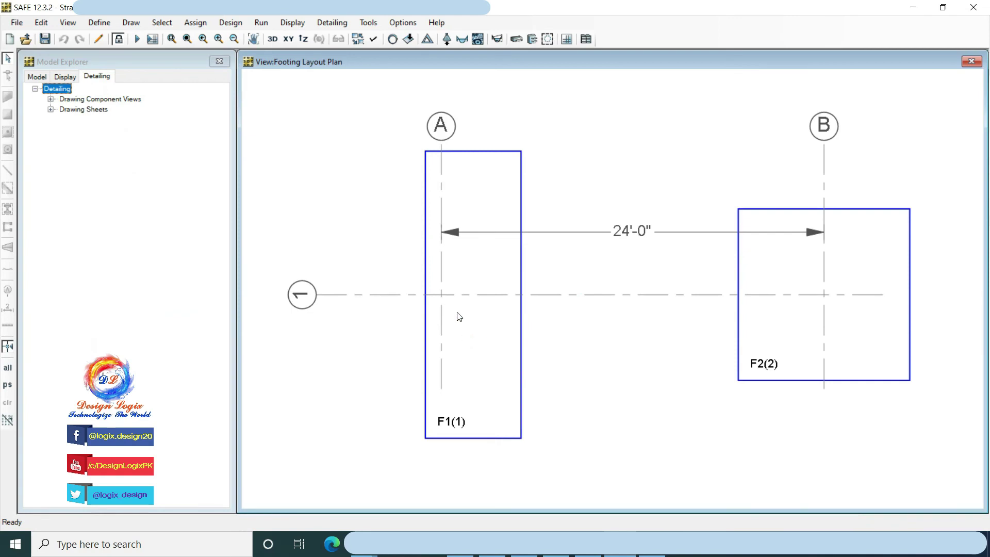
Open the Beams Rebar Table from the Detailing tab's beam component views
left_click(50, 100)
left_click(66, 171)
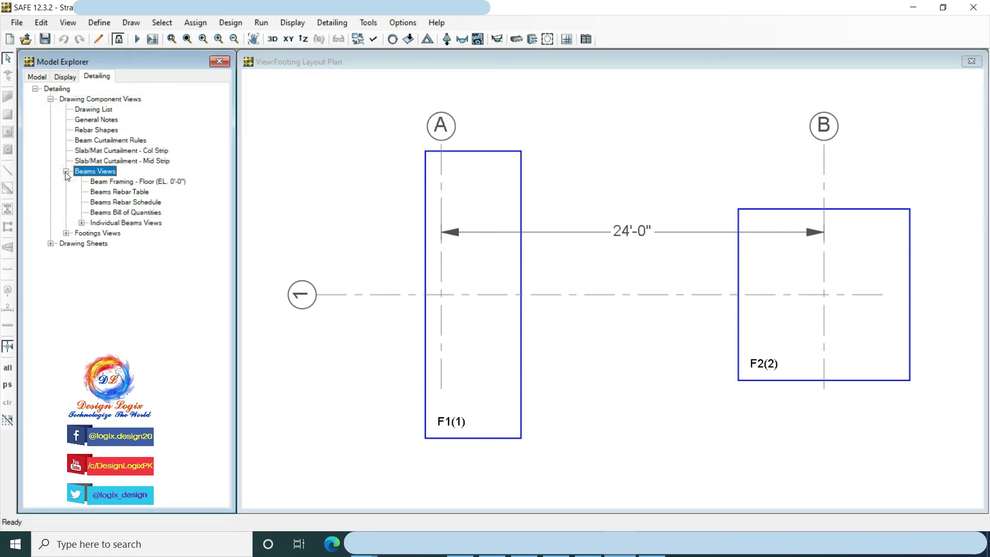
double_click(135, 192)
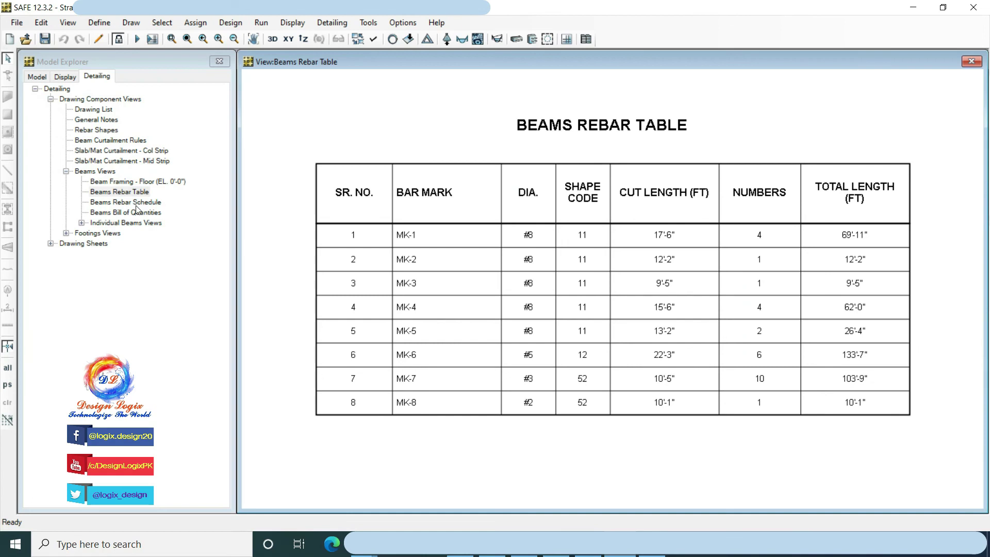
Open the B1:Elevation drawing showing 6-#8 top, 6-#5 bottom and #3 stirrups
left_click(82, 223)
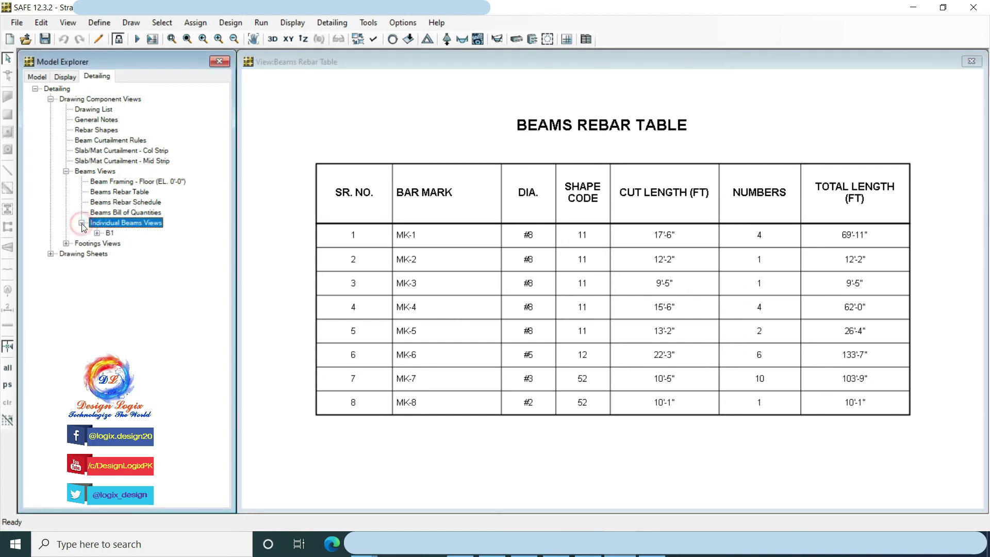
left_click(96, 233)
double_click(137, 244)
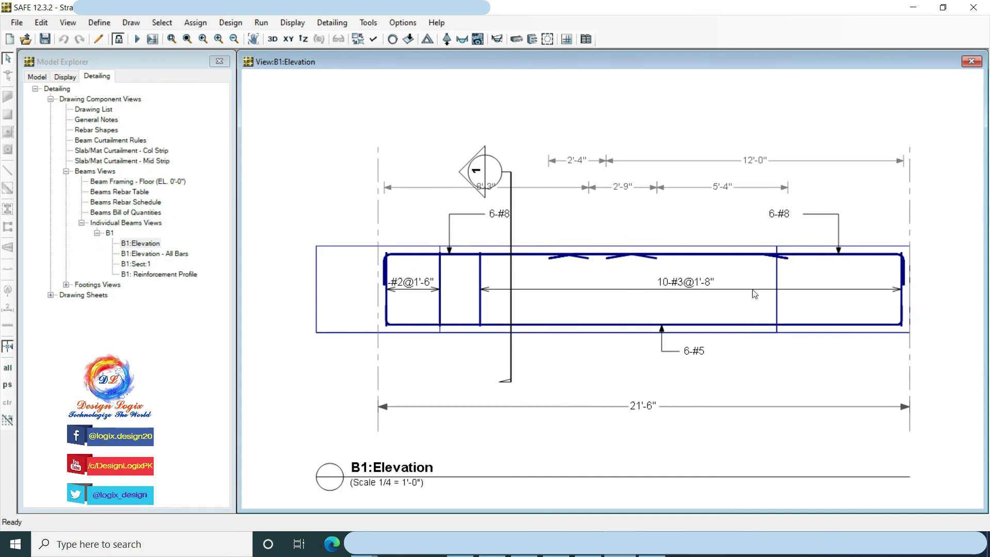
Zoom over B1's elevation, view its 3'-6" by 2'-0" section, then open the Beams Bill of Quantities
scroll(613, 265, "down", 3)
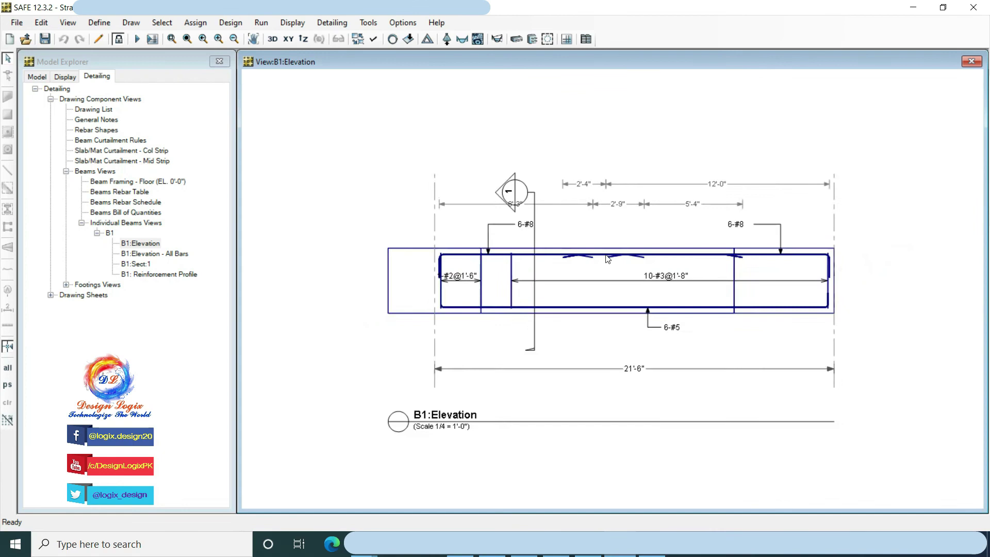
scroll(616, 268, "up", 4)
scroll(611, 264, "up", 1)
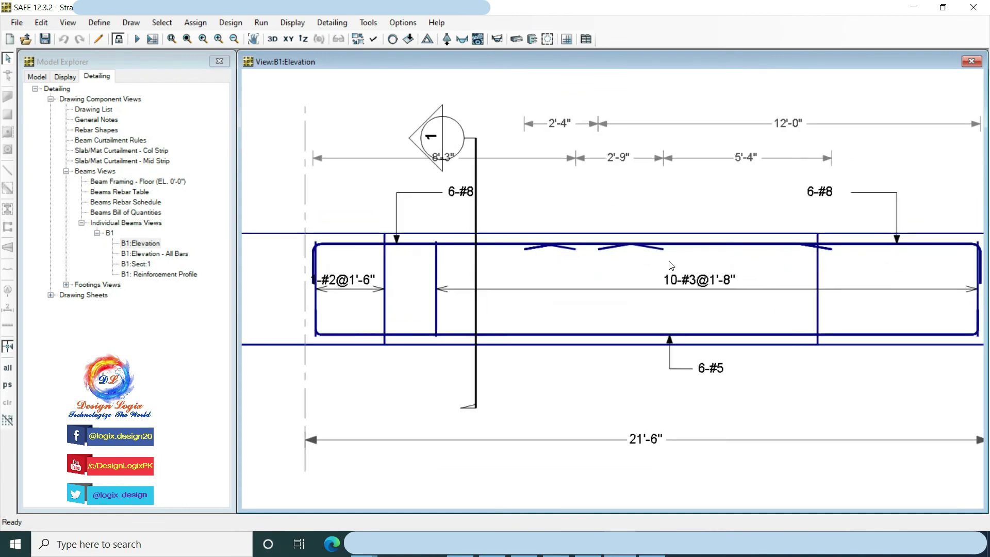
left_click(166, 255)
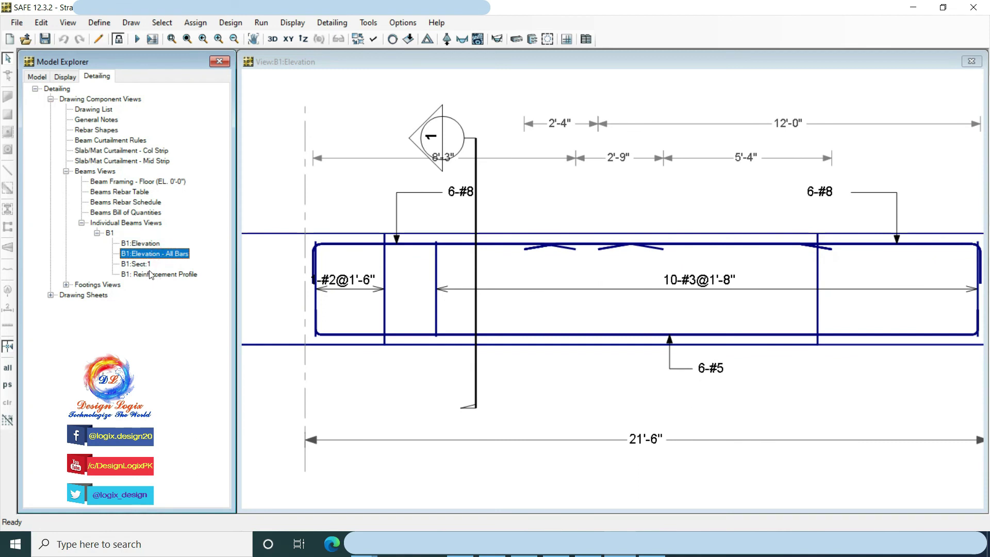
double_click(137, 264)
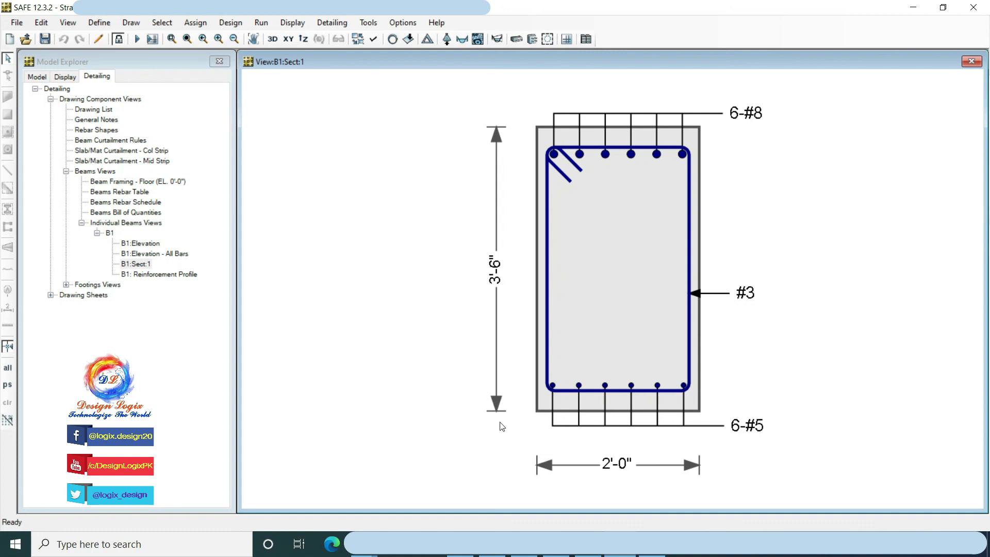
double_click(149, 213)
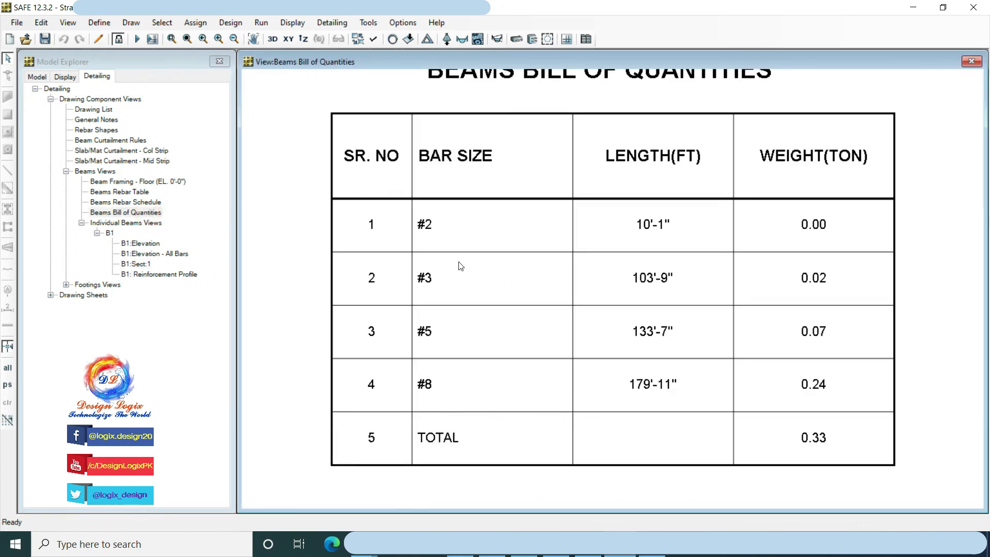